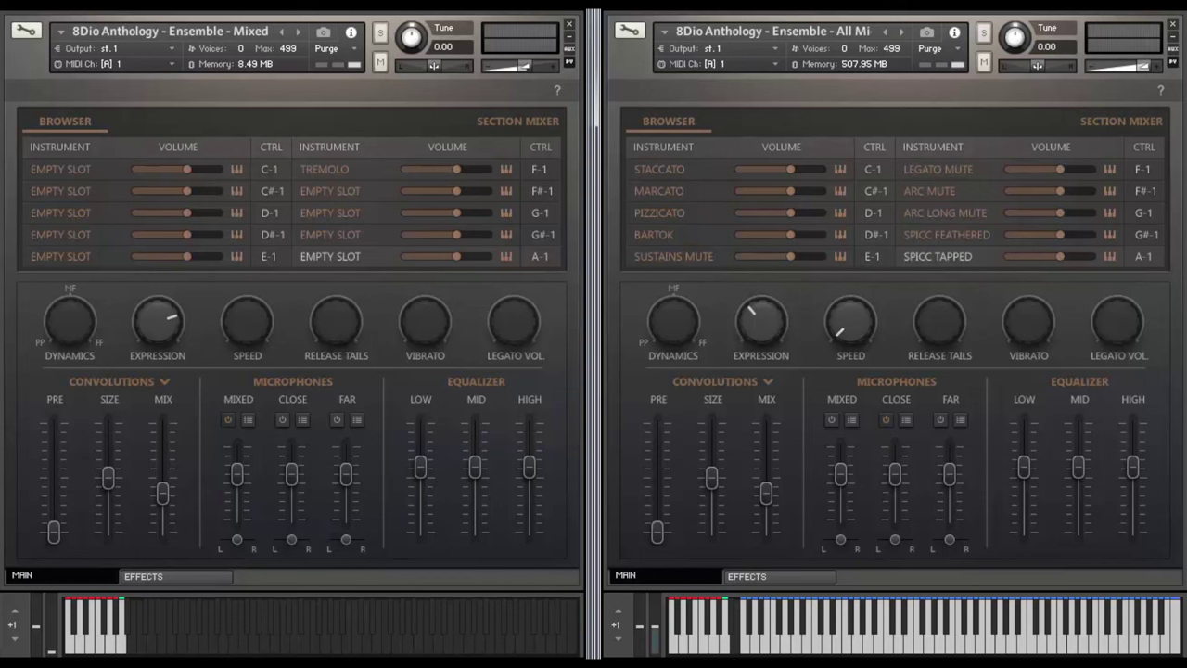
Read the General Information help overlay explaining each control, then close it
click(560, 89)
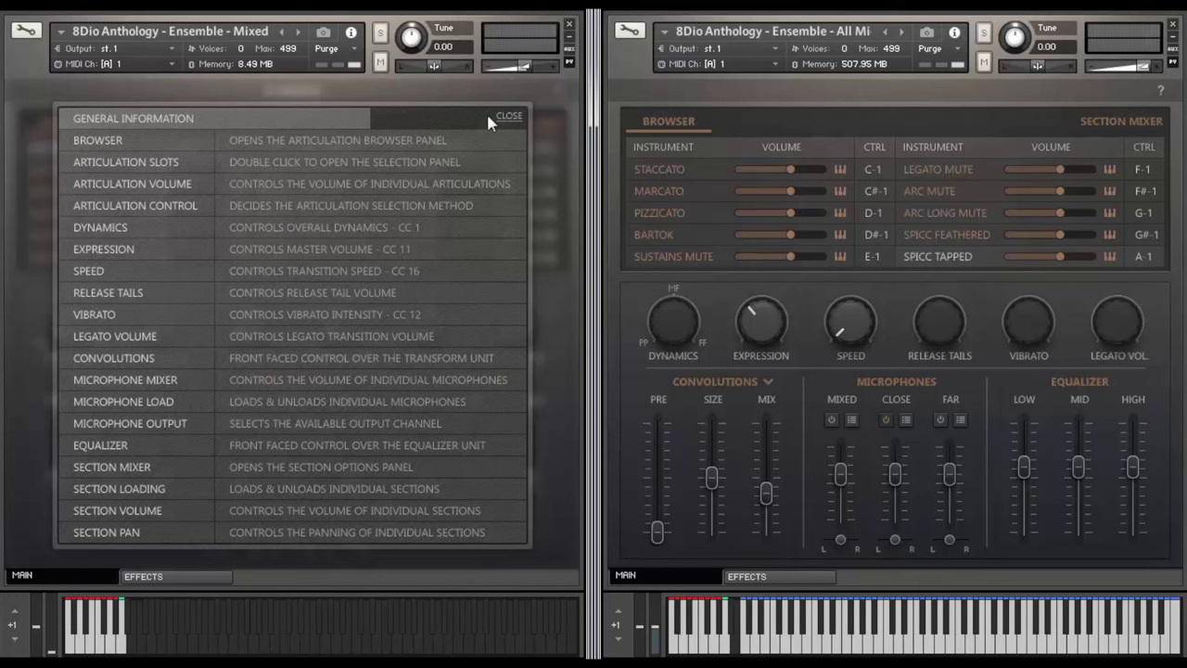
click(293, 87)
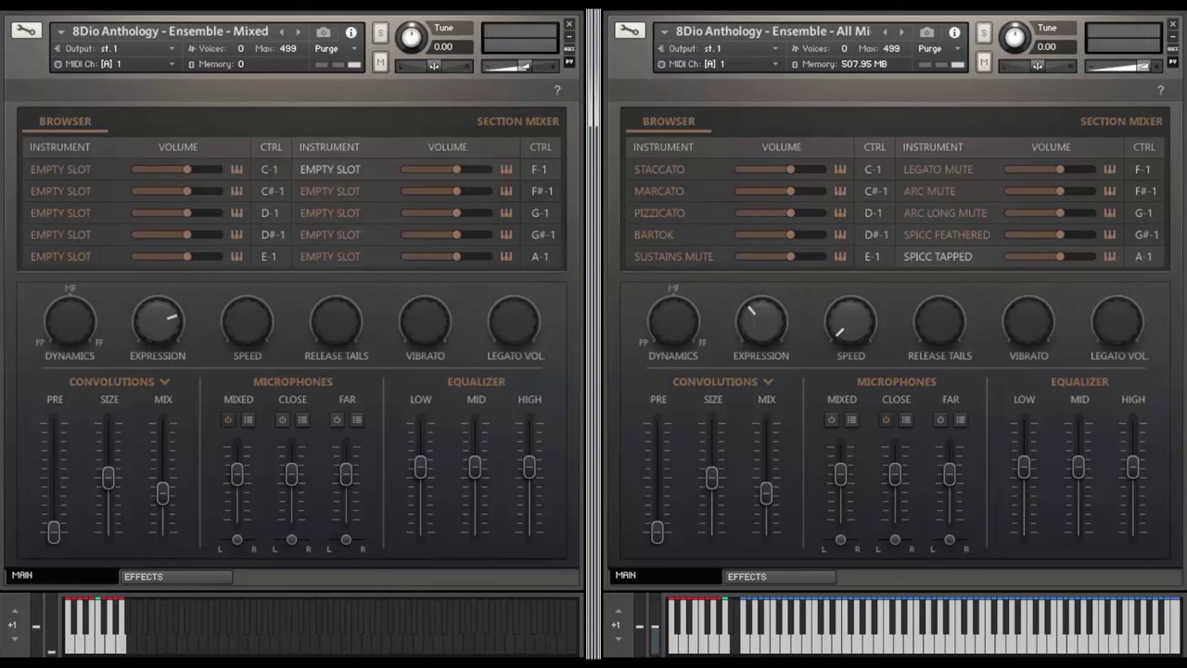
Load Spicc Feathered, Spicc Tapped and Staccato into the first three articulation slots
click(69, 165)
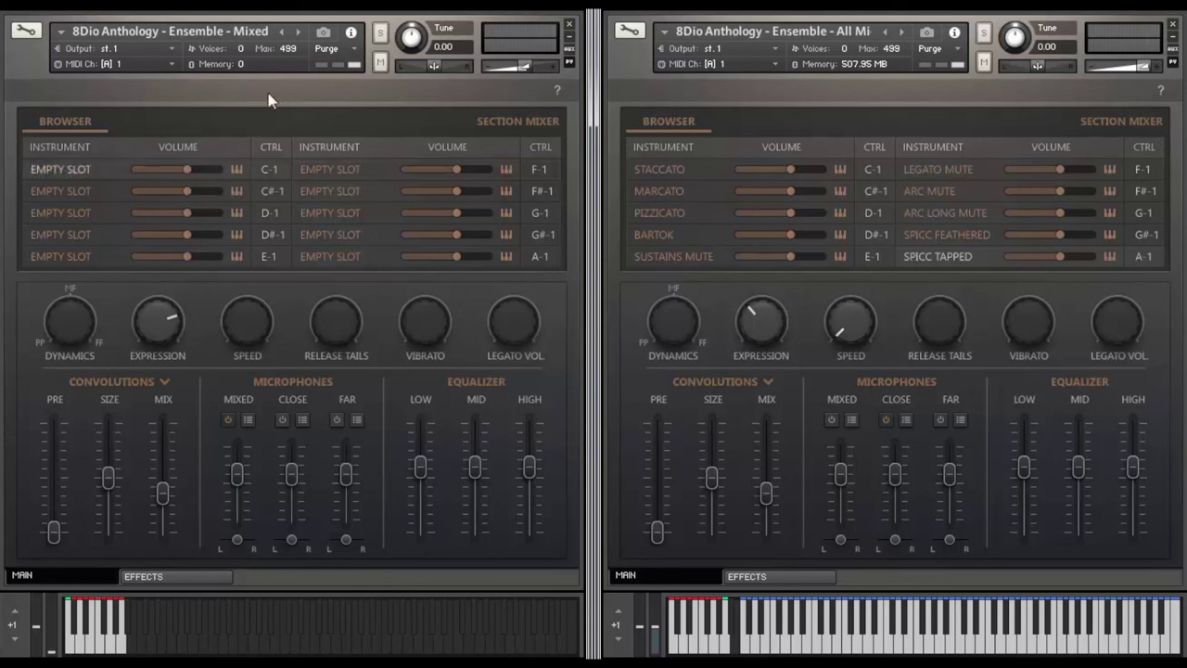
click(78, 171)
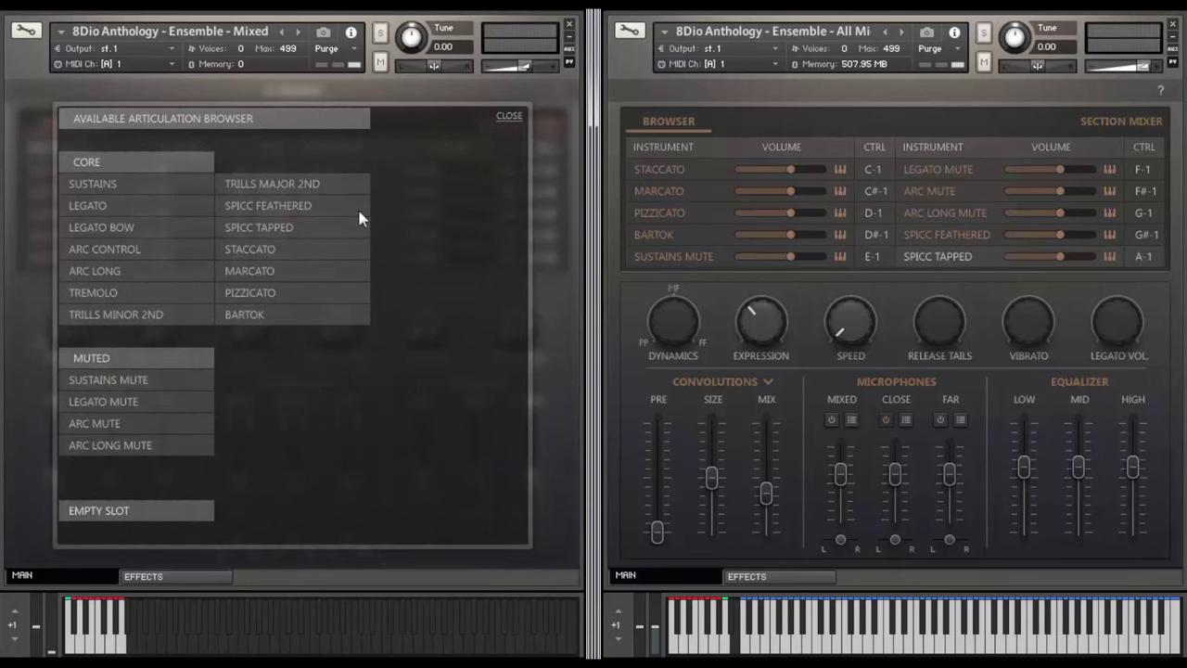
click(298, 201)
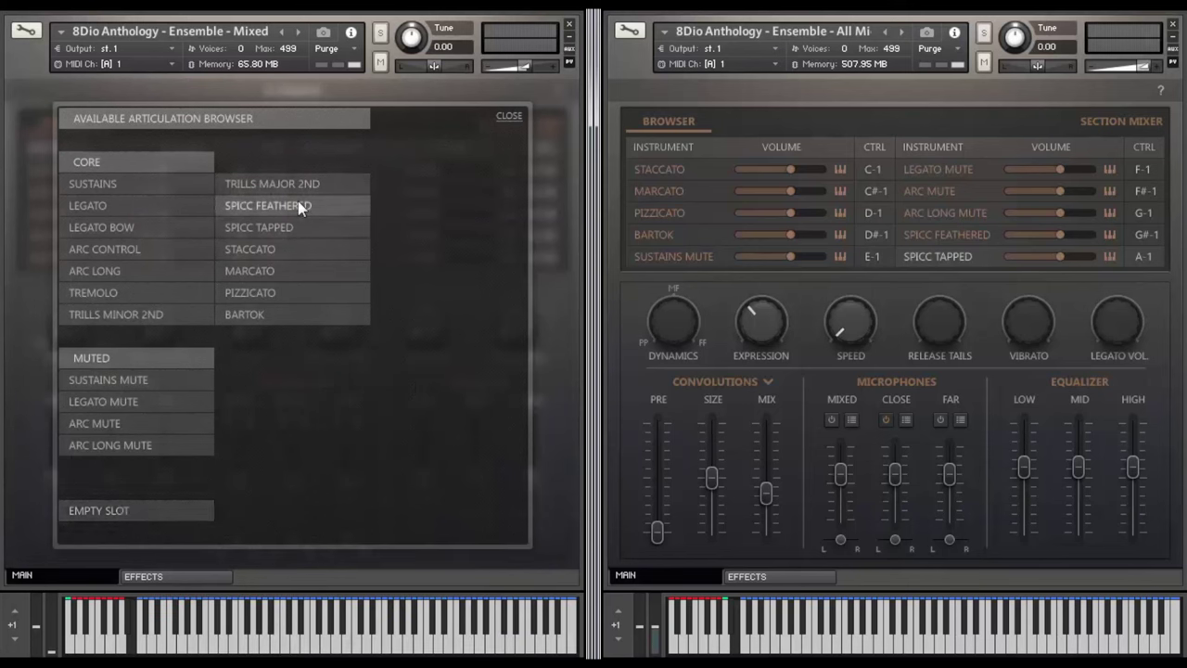
click(75, 191)
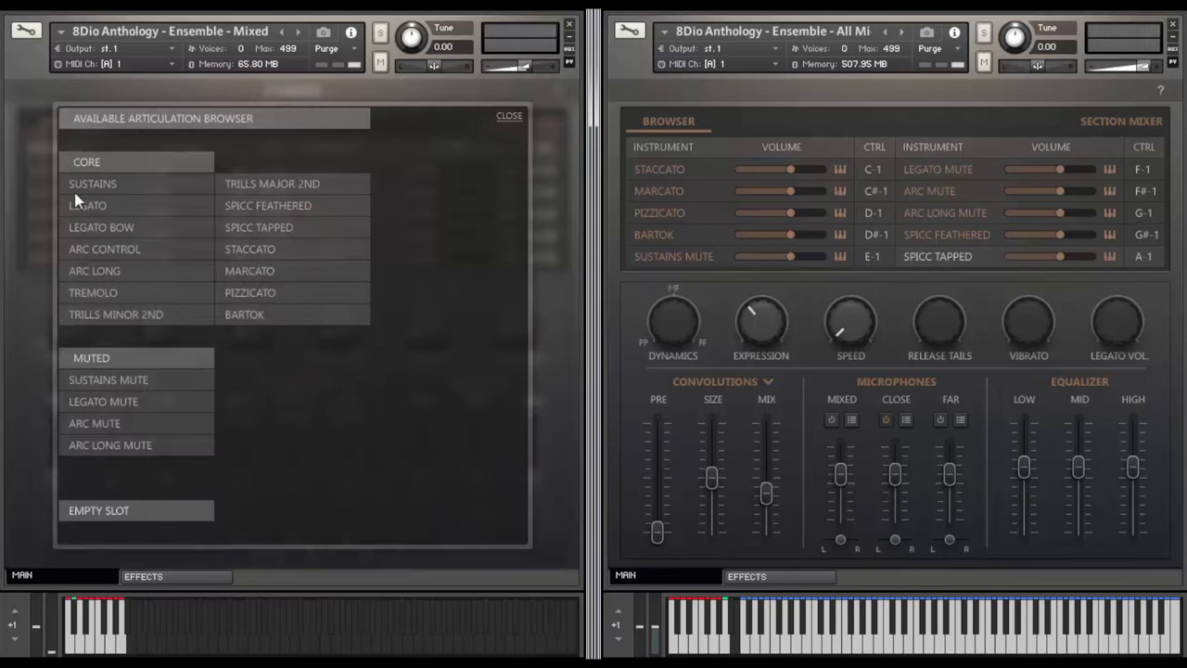
click(264, 227)
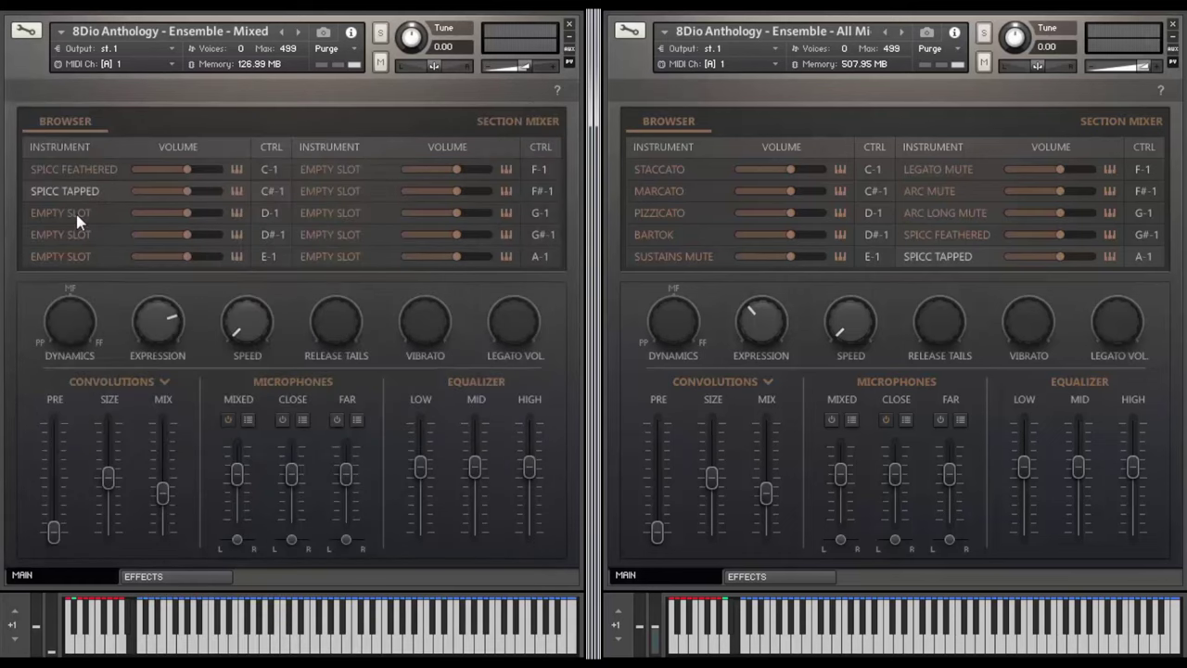
click(79, 217)
click(282, 251)
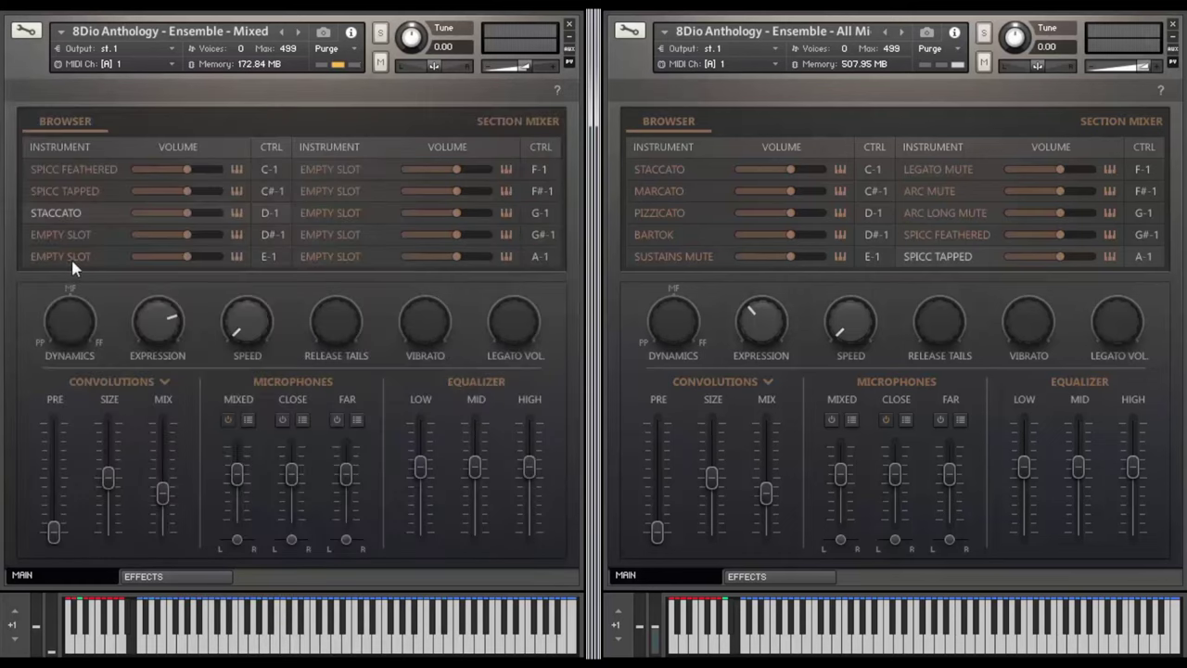
Load Marcato, Pizzicato and Bartok into articulation slots four to six
click(67, 235)
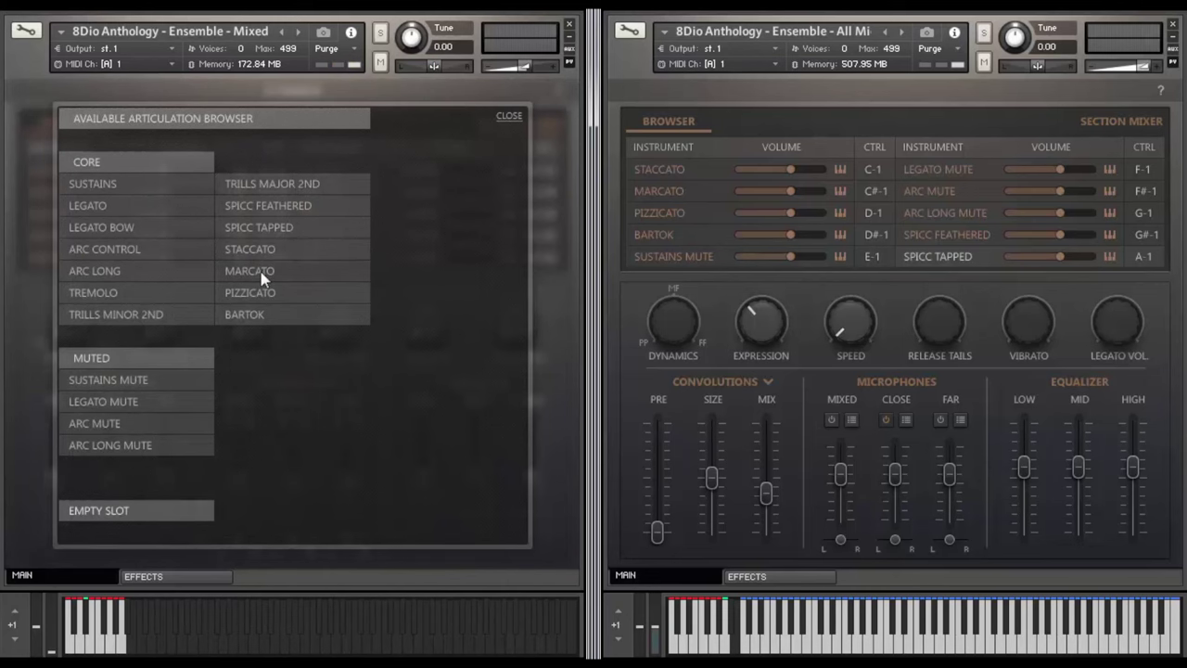
click(261, 272)
click(80, 258)
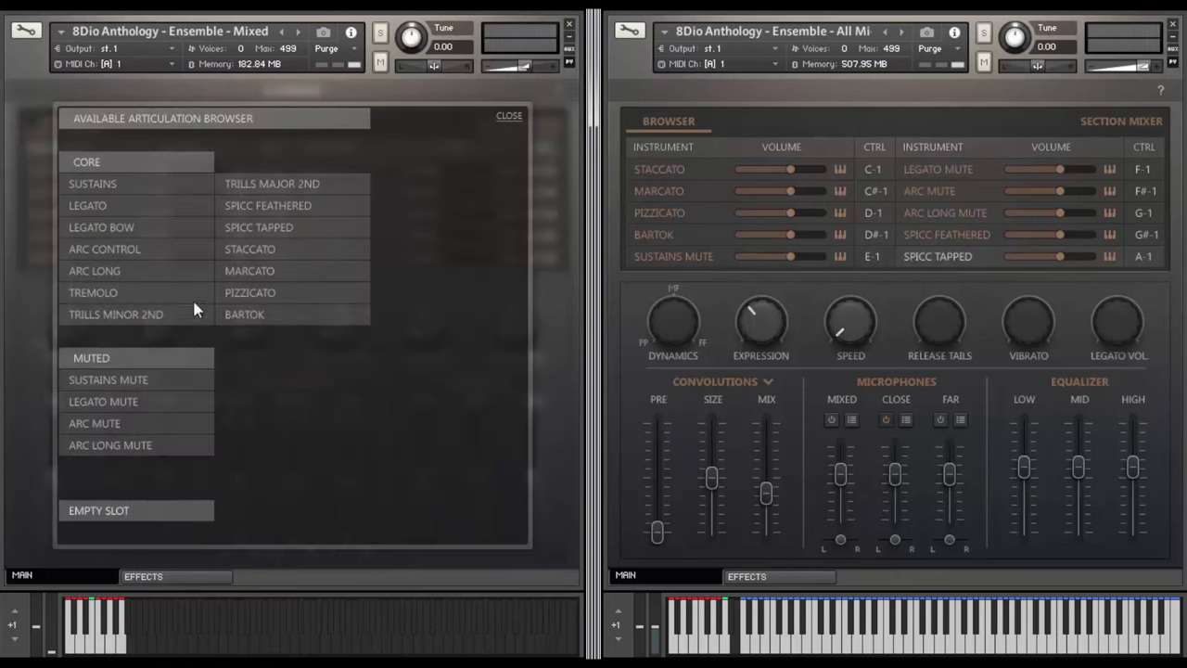
click(253, 290)
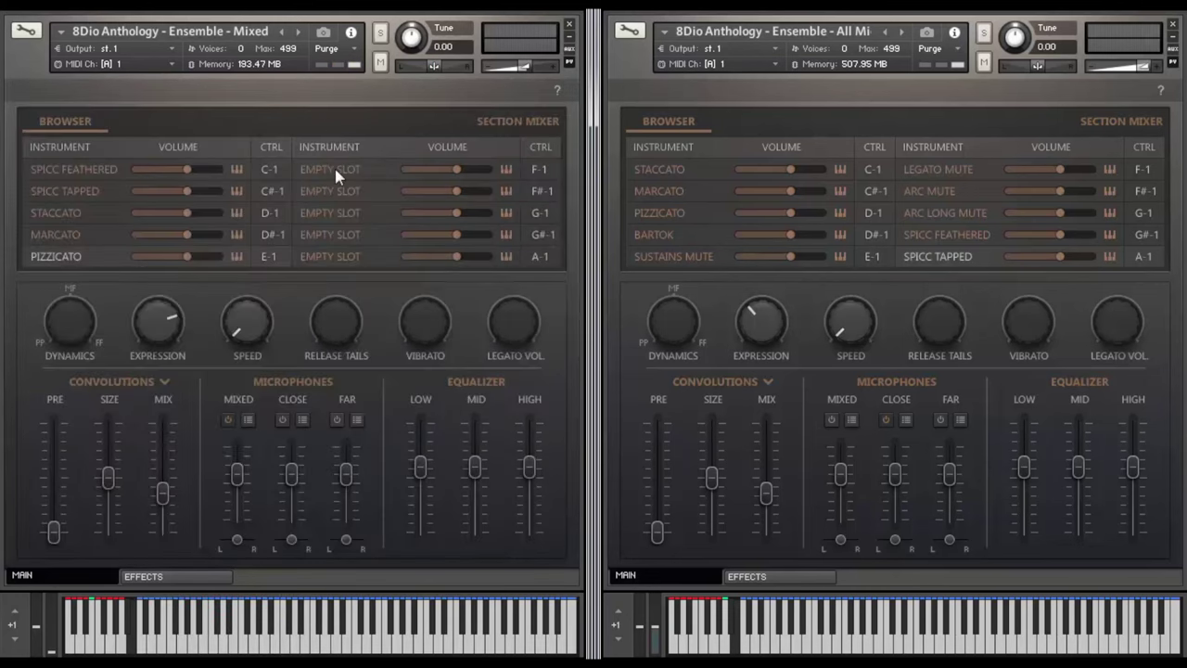
click(334, 167)
click(278, 313)
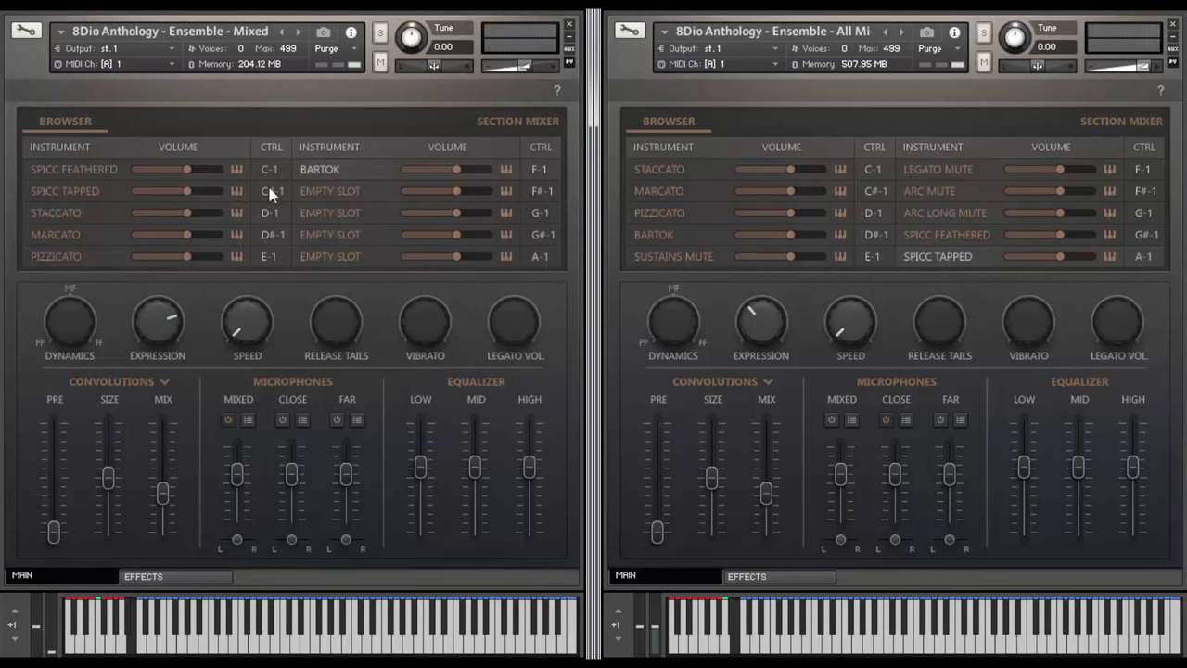
Try lower and higher keyswitch notes for Spicc Feathered, keep C-1, then select Spicc Tapped
drag(274, 169, 281, 203)
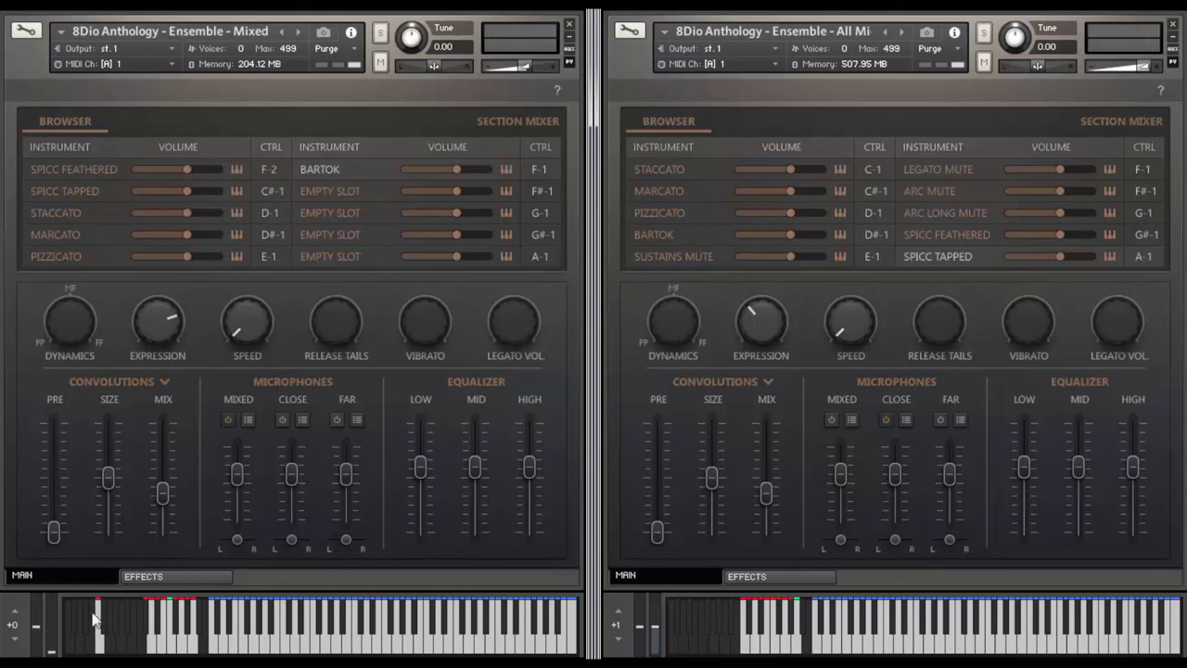
drag(283, 171, 278, 133)
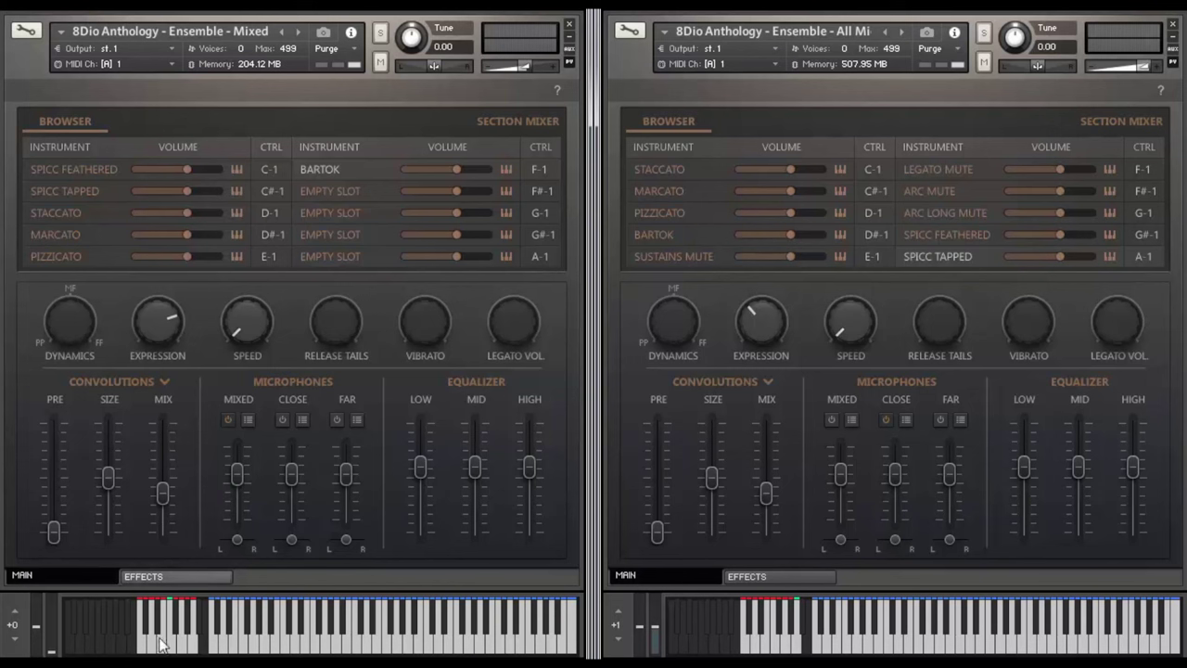
click(259, 192)
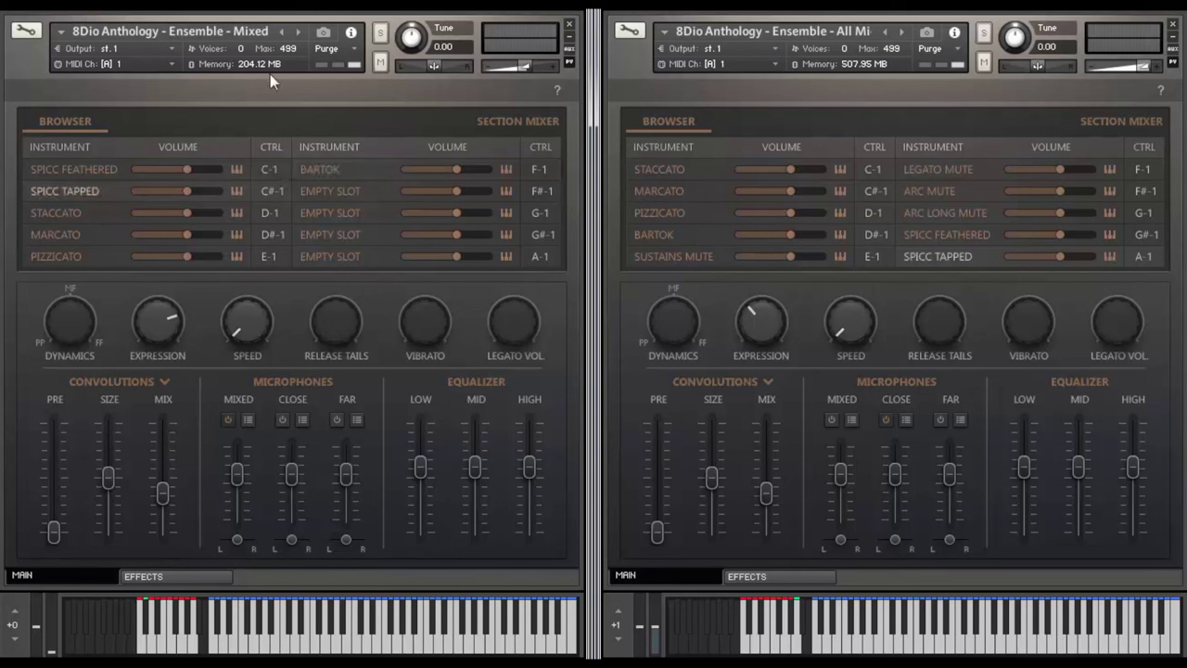
Put Legato in the second slot in place of Spicc Tapped and lower Spicc Feathered's volume
click(67, 193)
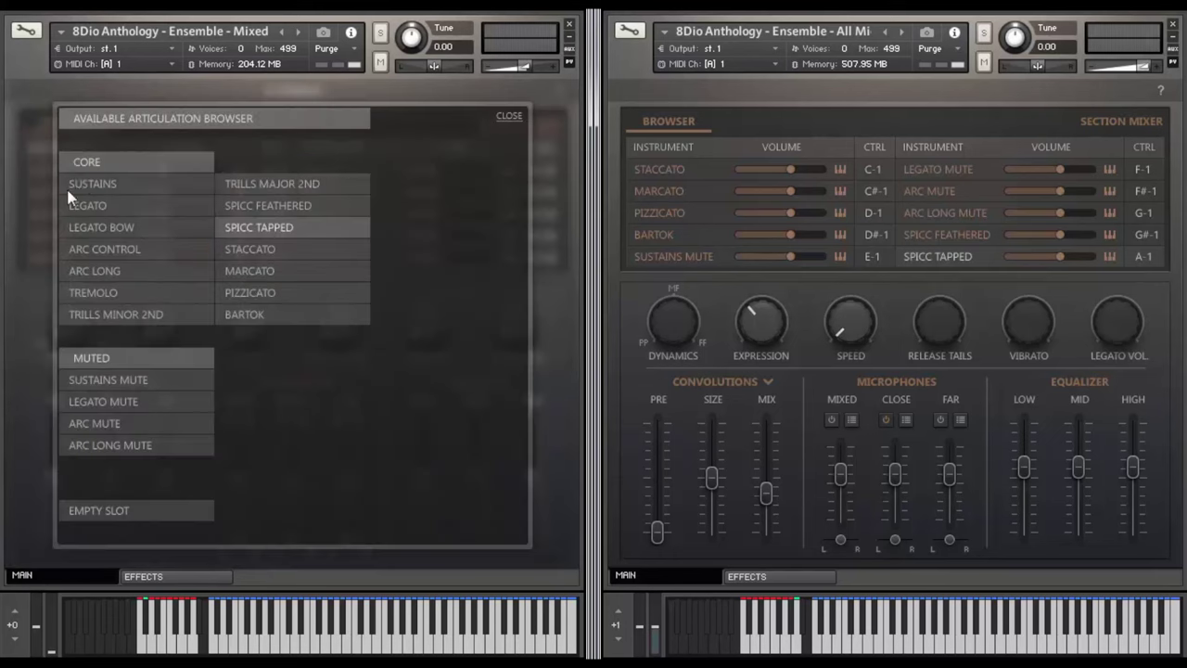
click(171, 211)
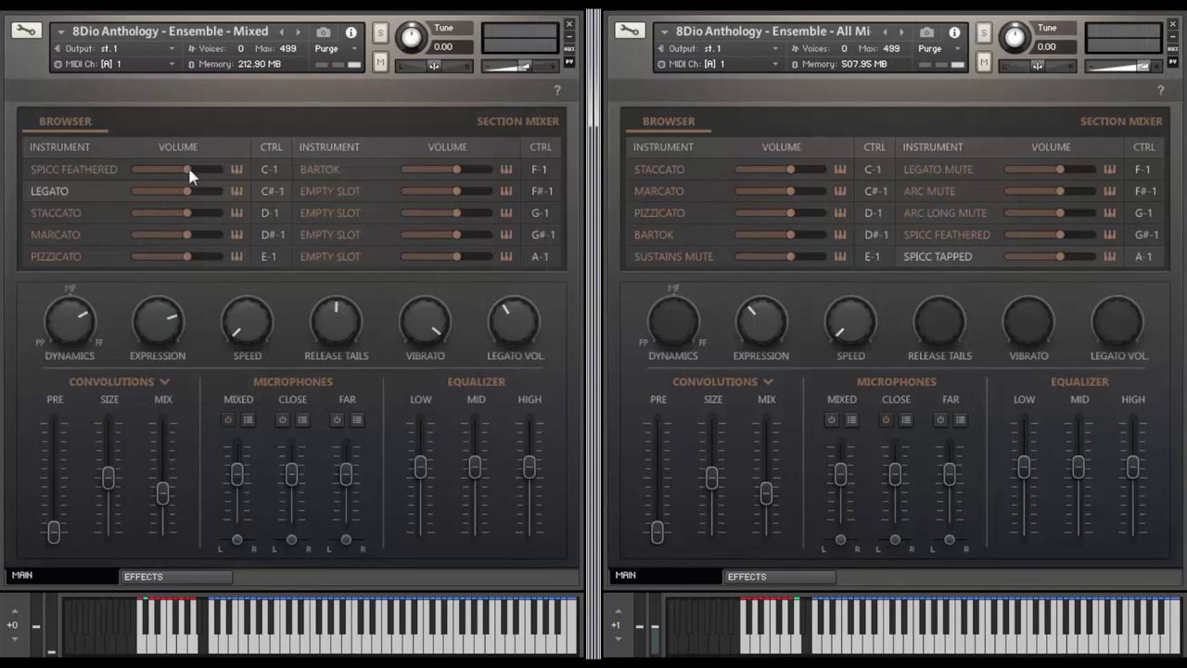
drag(186, 180, 115, 170)
Raise Marcato's volume and switch Spicc Feathered's trigger to CC and back to C-1
drag(195, 235, 236, 243)
click(236, 172)
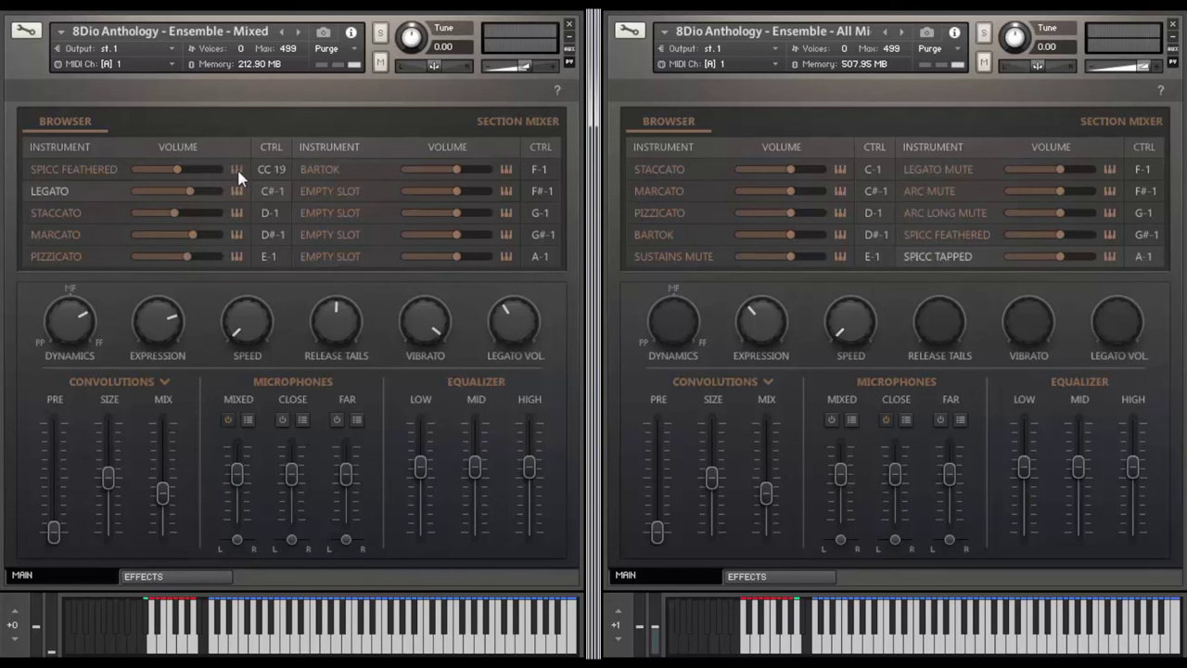
click(238, 175)
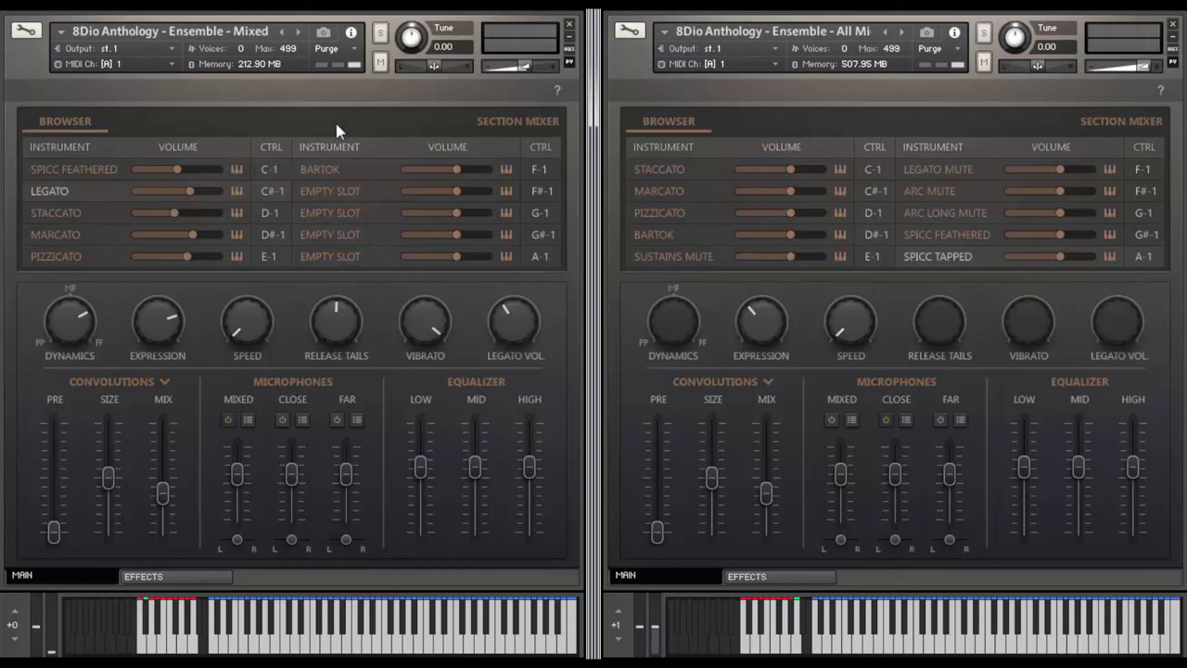
In the Section Mixer, pan the current and cello sections right and select the viola section
click(491, 122)
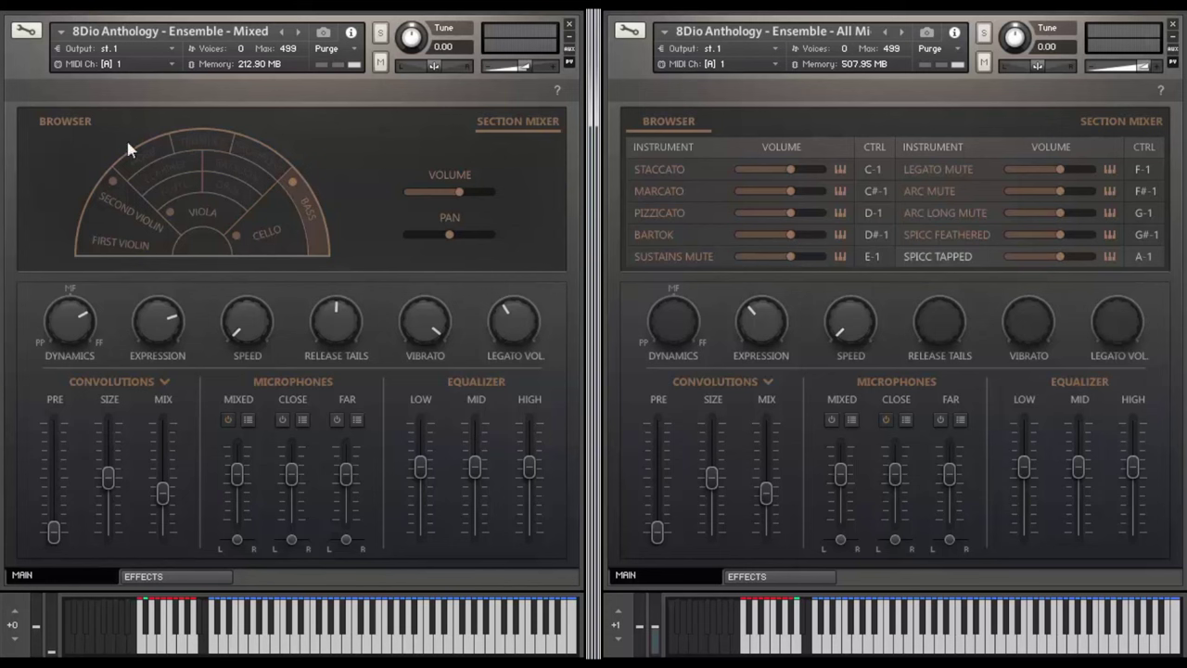
click(74, 121)
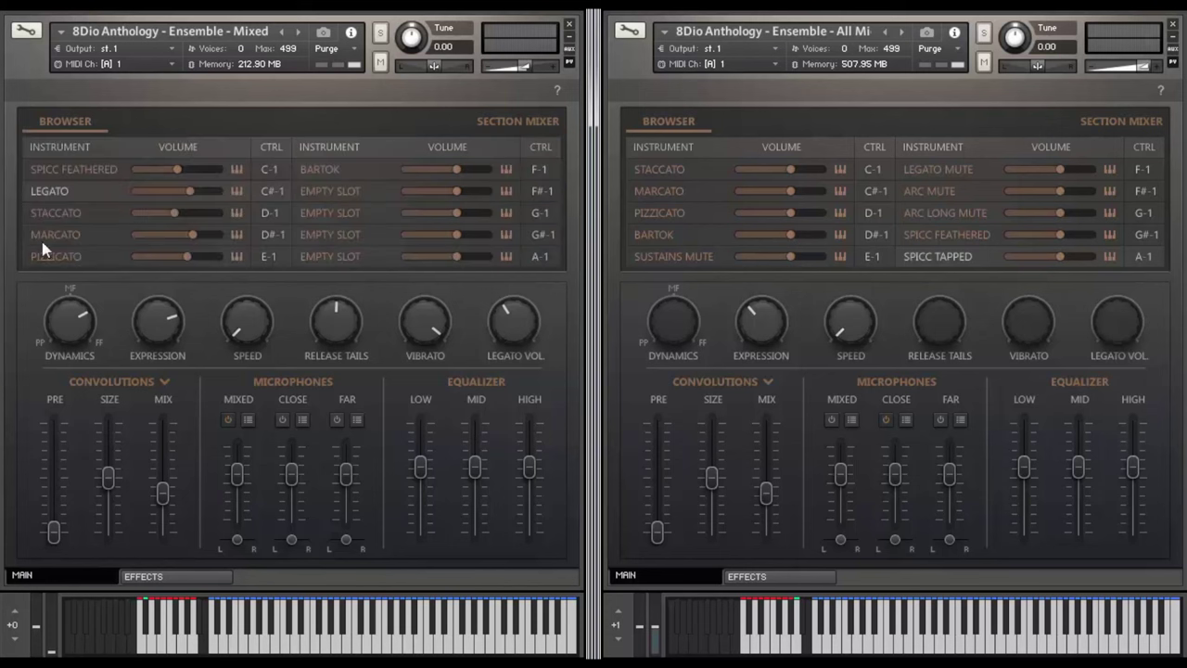
click(493, 119)
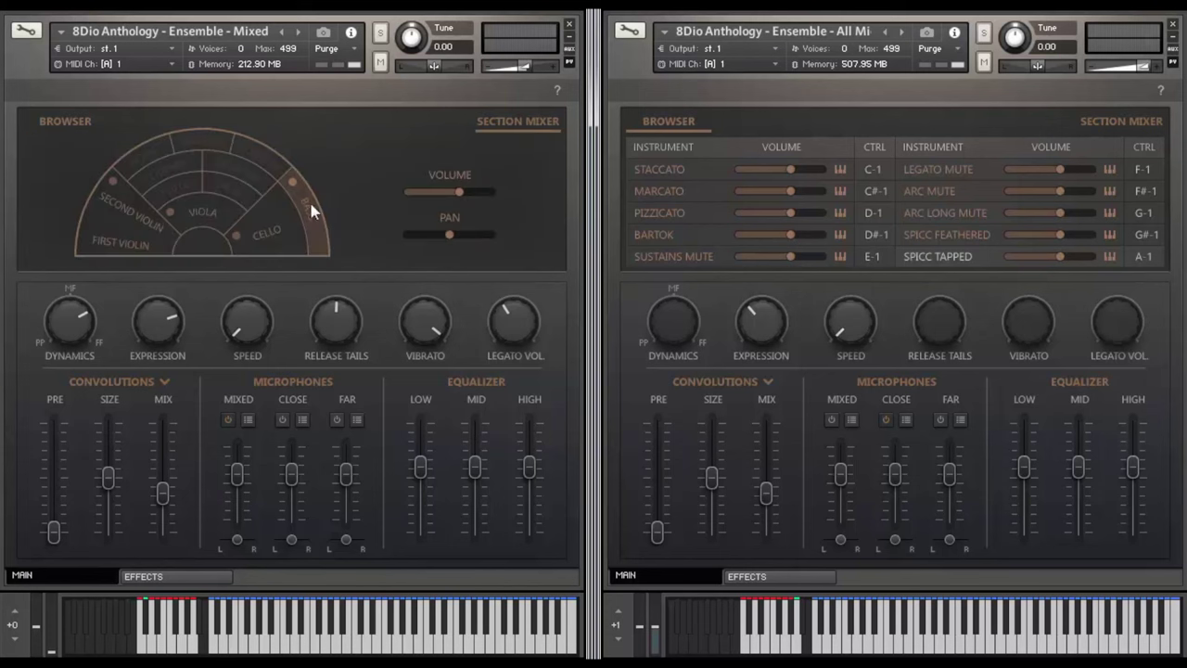
drag(451, 233, 612, 226)
click(242, 237)
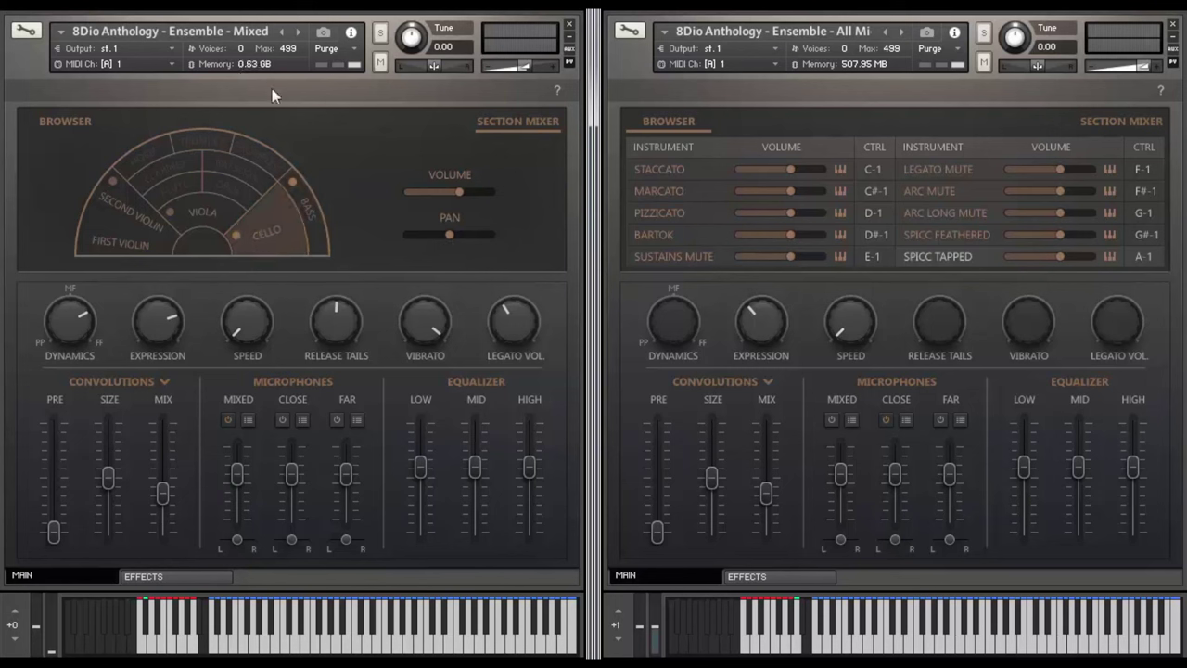
drag(455, 230, 563, 227)
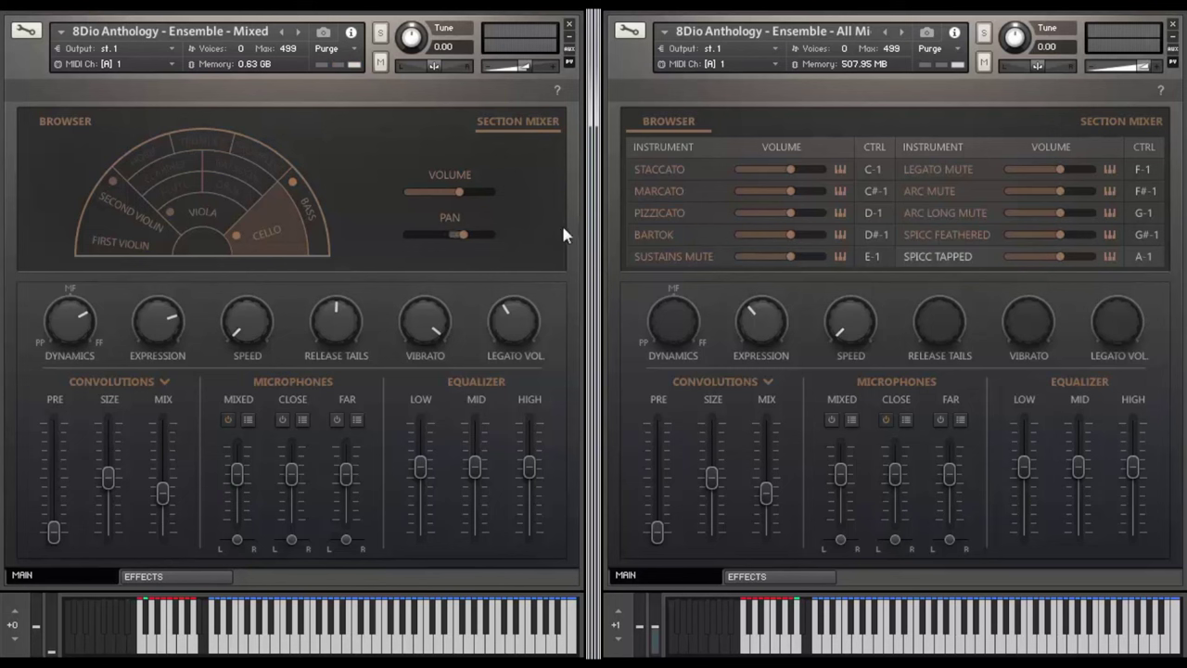
click(221, 215)
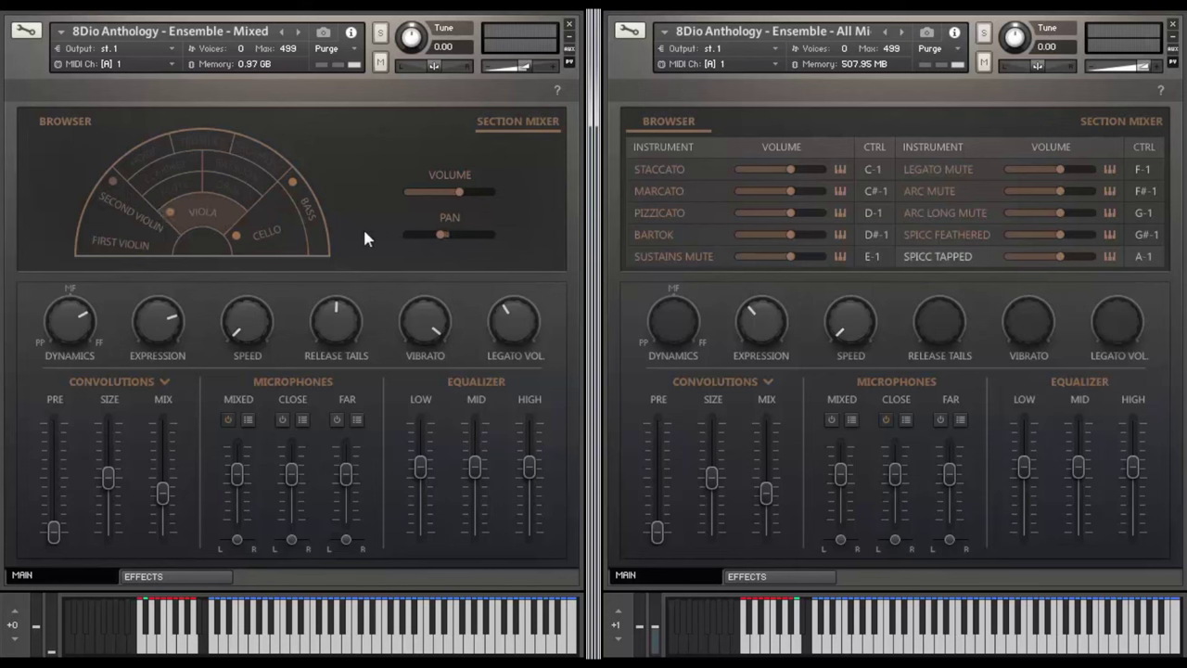
click(75, 117)
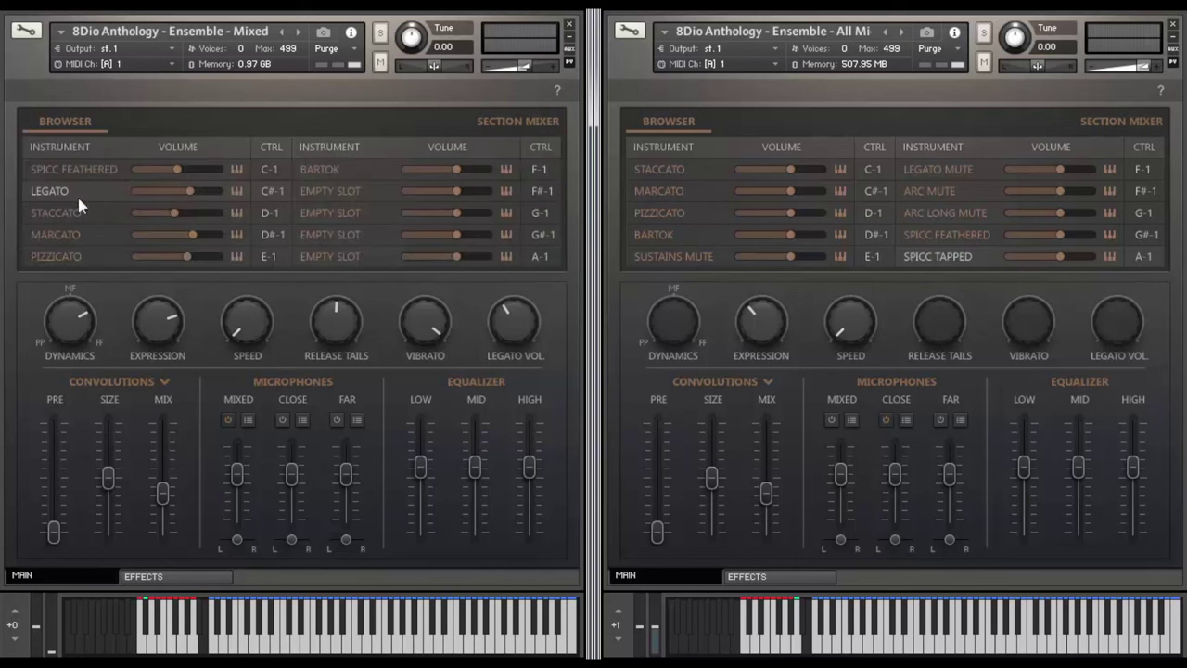
Unload and reload string sections to compare memory use, ending with Second Violin reloaded
click(492, 121)
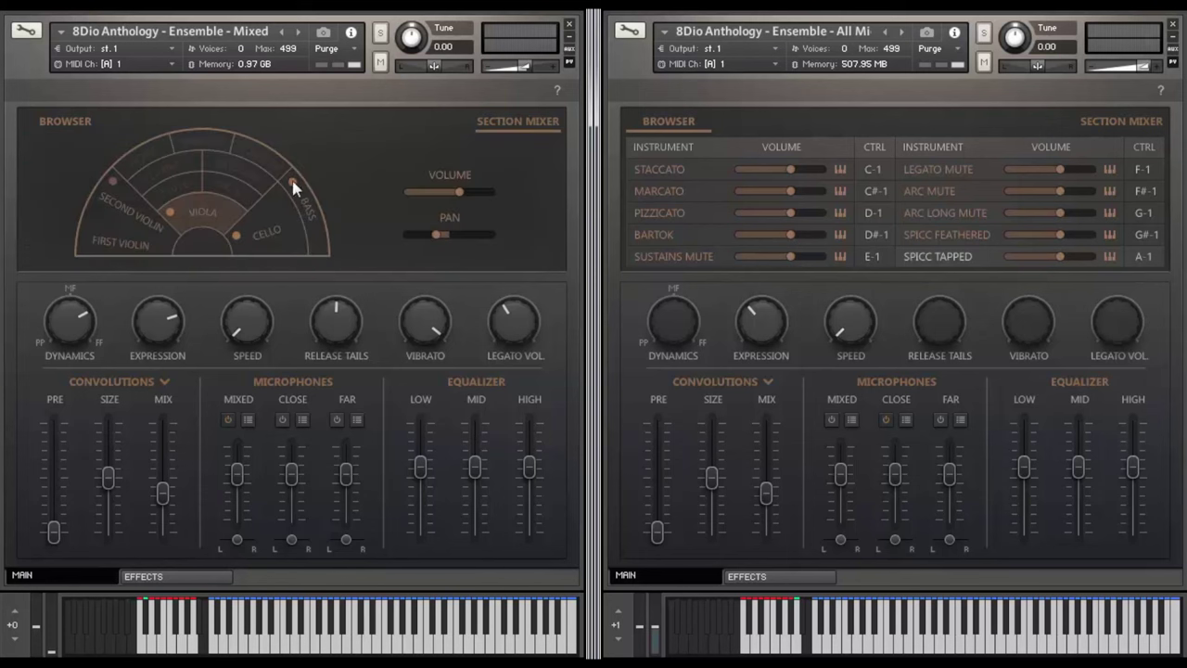
click(171, 213)
click(237, 234)
click(171, 215)
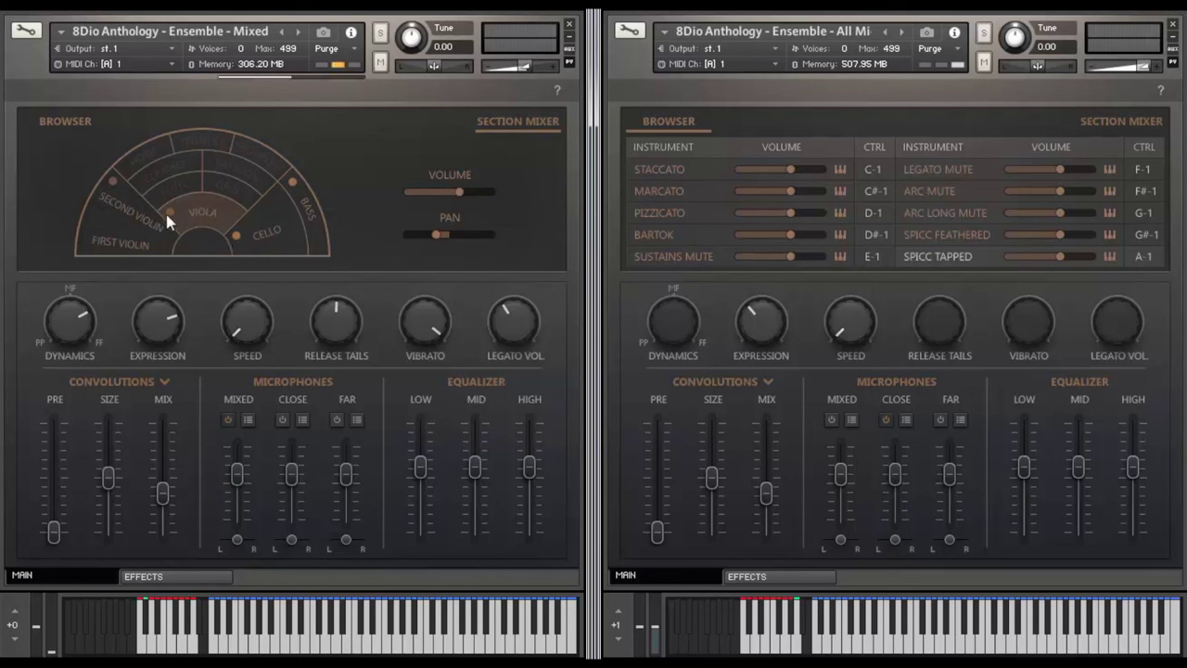
click(171, 215)
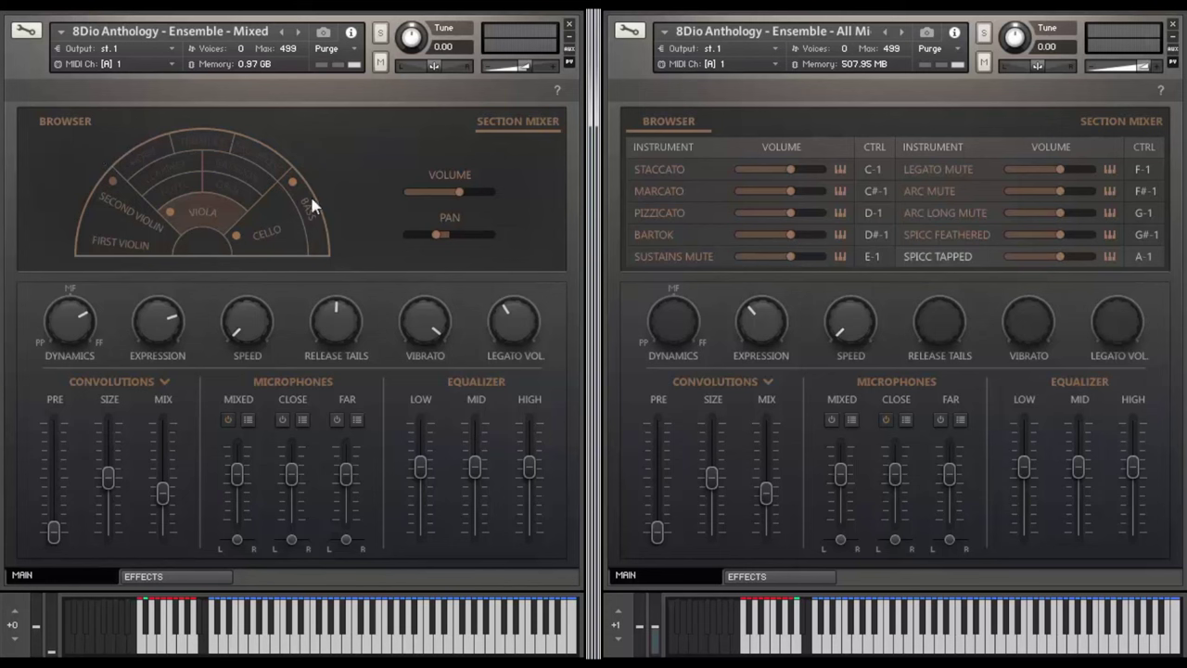
click(173, 201)
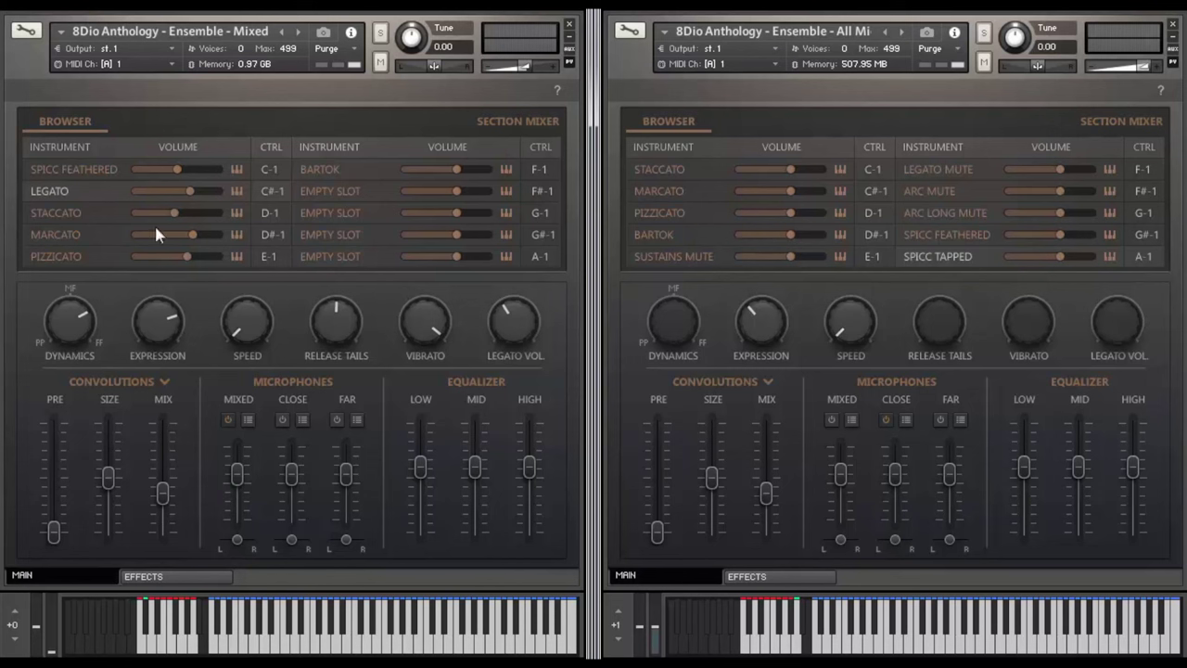
With Spicc Feathered selected, raise the Speed knob, then make Legato the active articulation
click(105, 170)
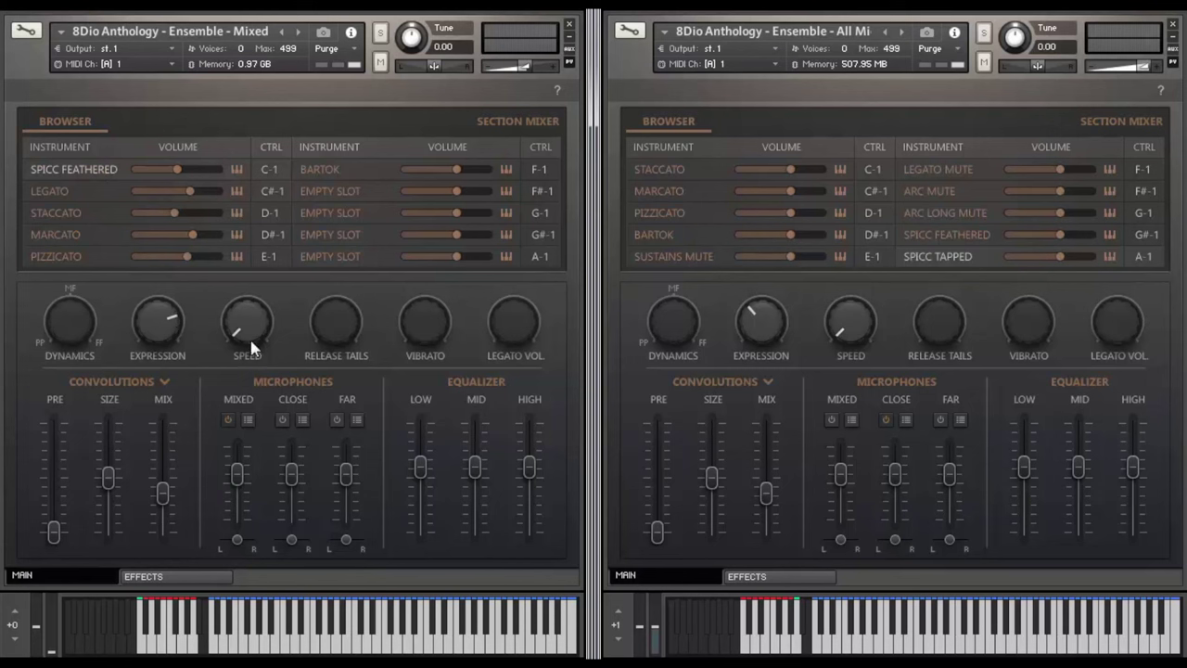
drag(252, 357, 252, 199)
click(67, 193)
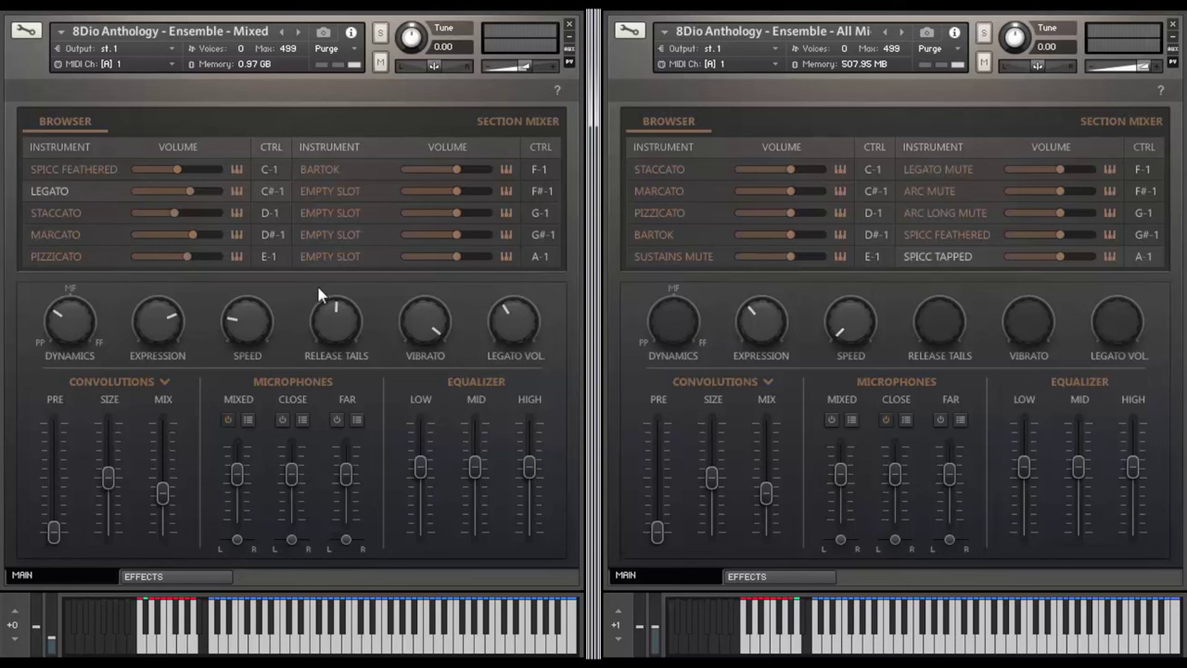
click(559, 92)
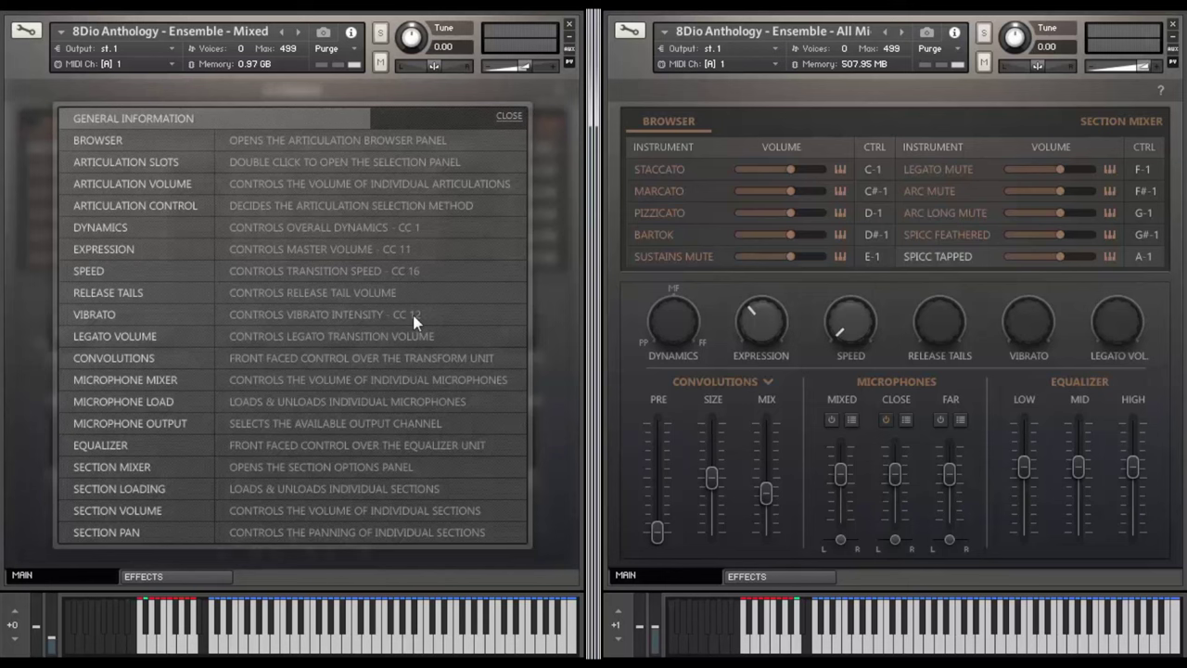
click(508, 118)
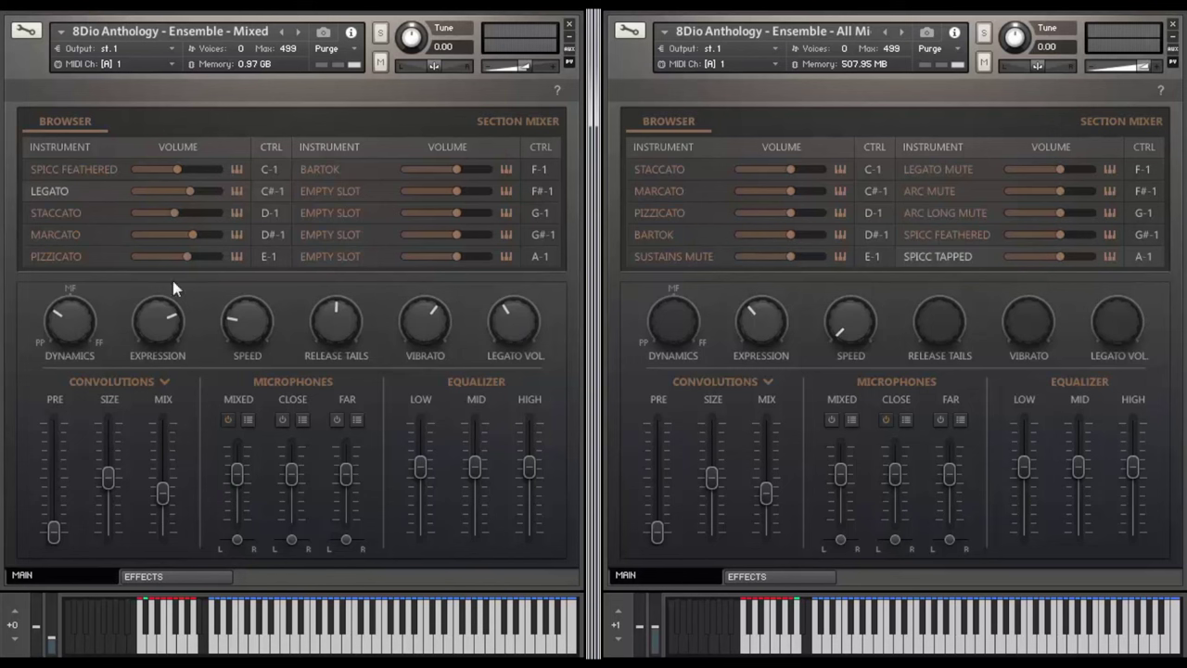
Load Trills Major 2nd into the empty seventh slot on F#-1
click(104, 167)
click(77, 189)
click(326, 191)
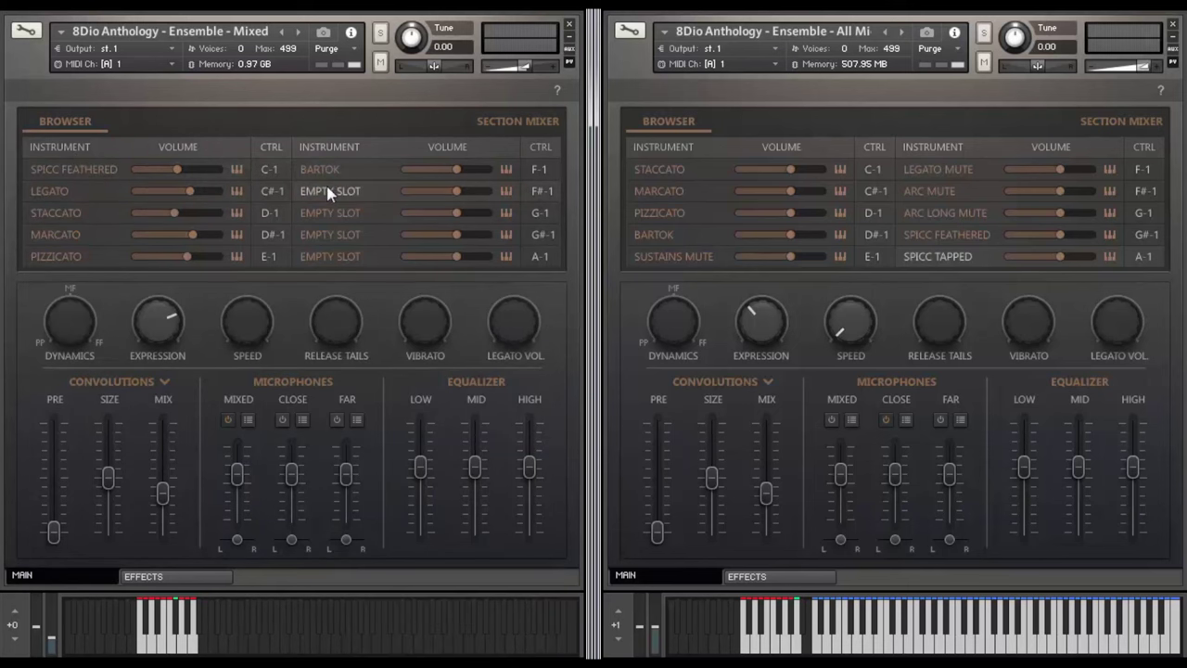
click(329, 192)
click(290, 191)
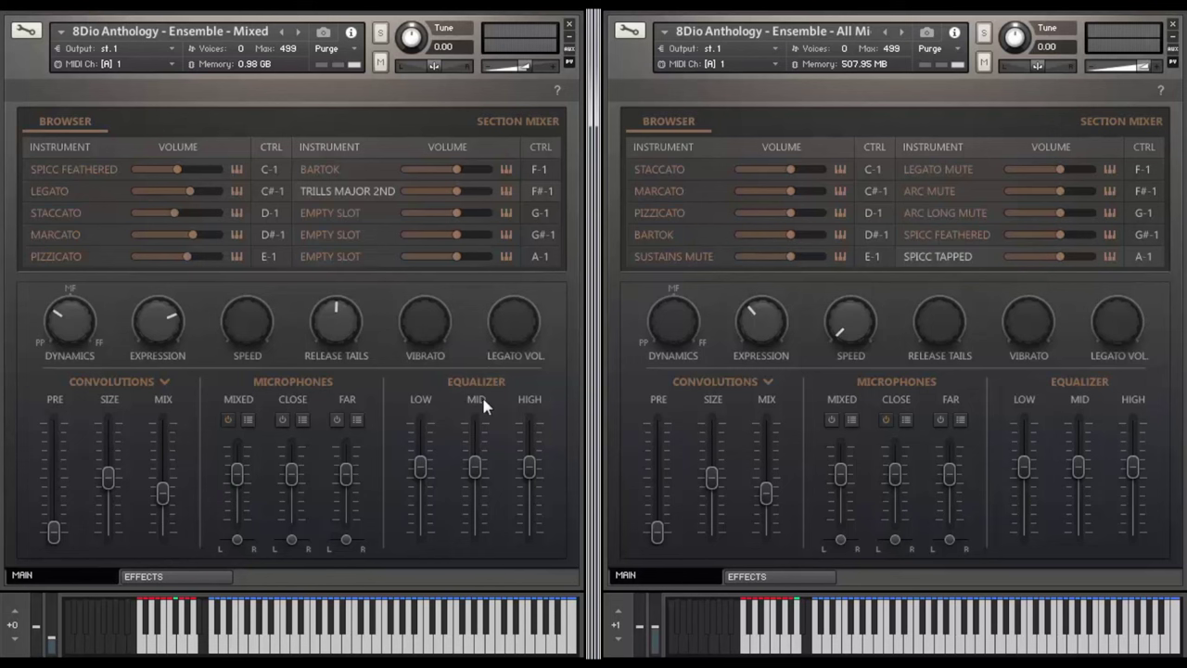
click(165, 381)
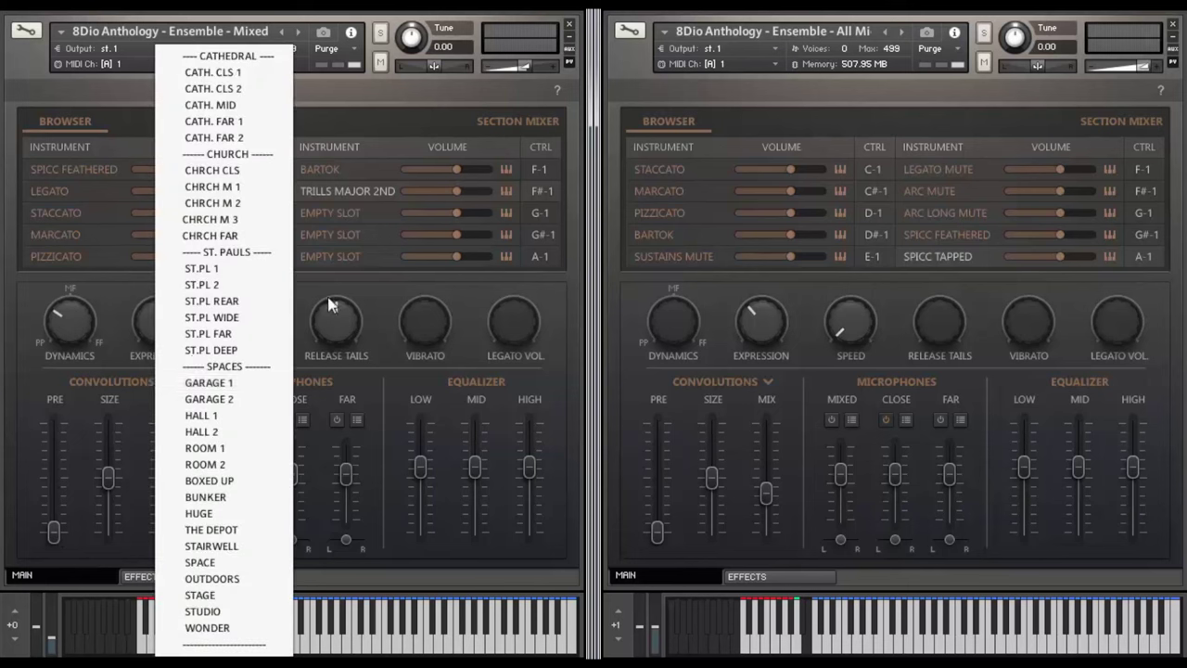
click(367, 283)
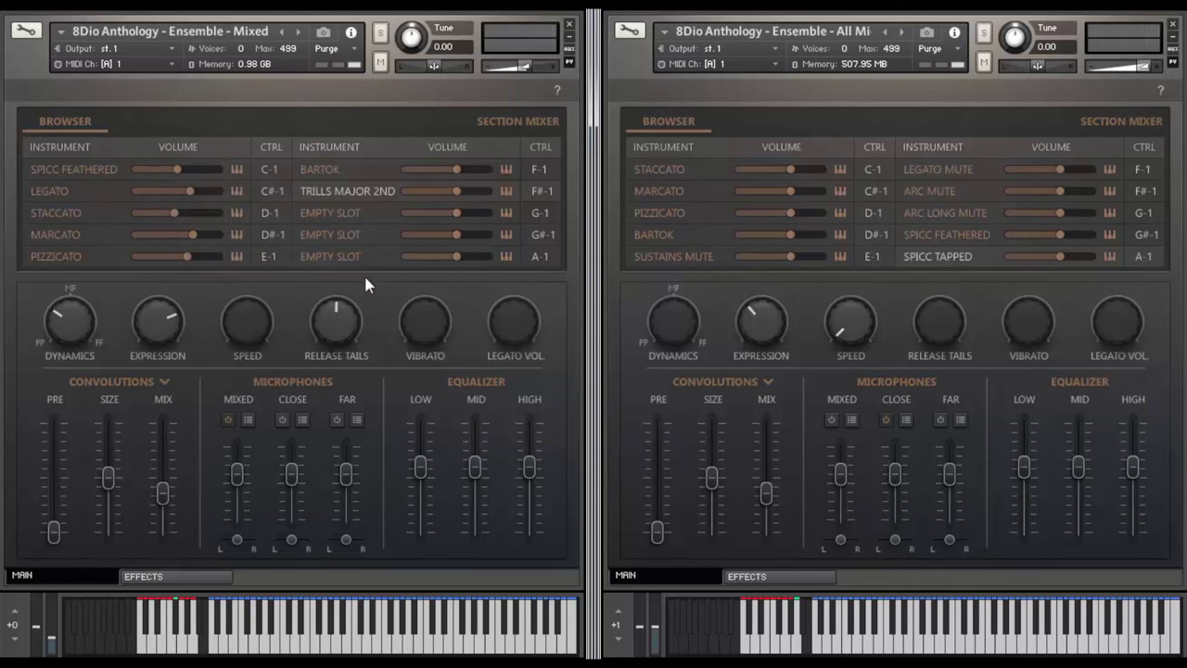
click(170, 382)
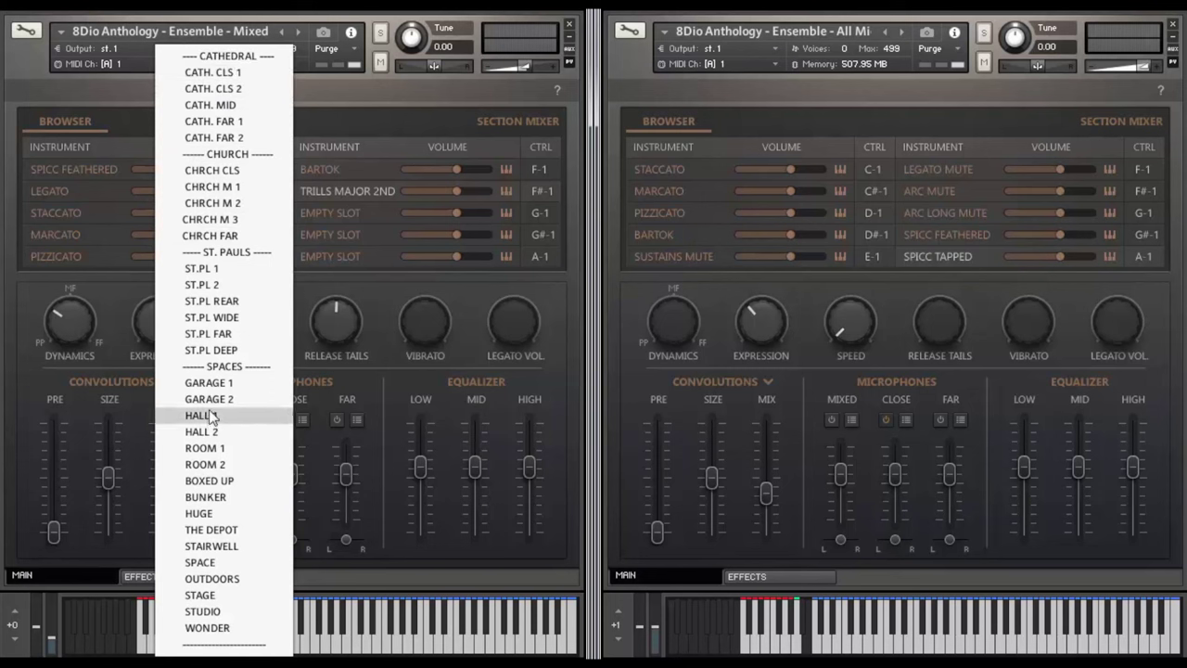
click(383, 294)
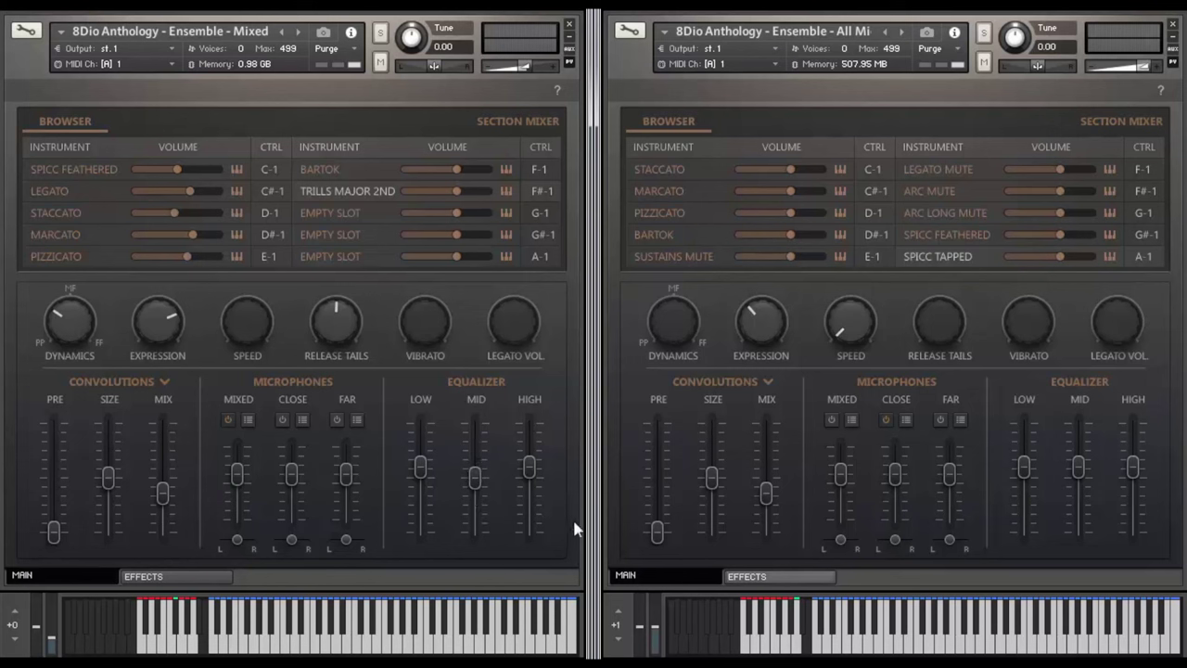
click(203, 577)
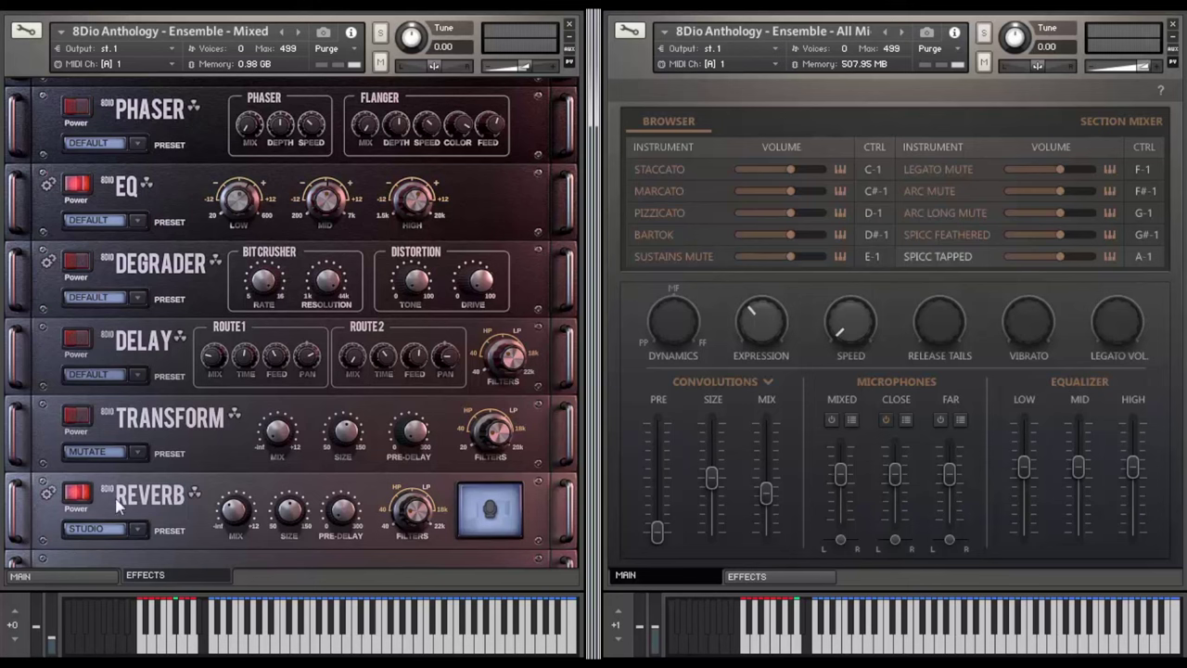
click(93, 577)
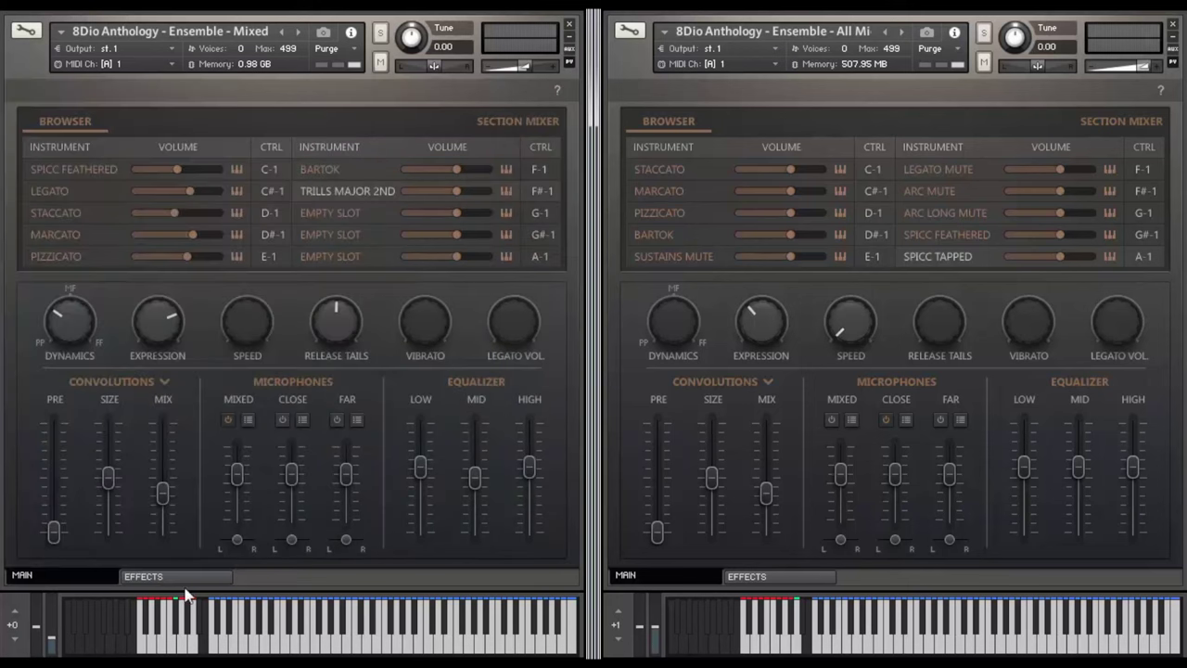
click(148, 576)
click(109, 453)
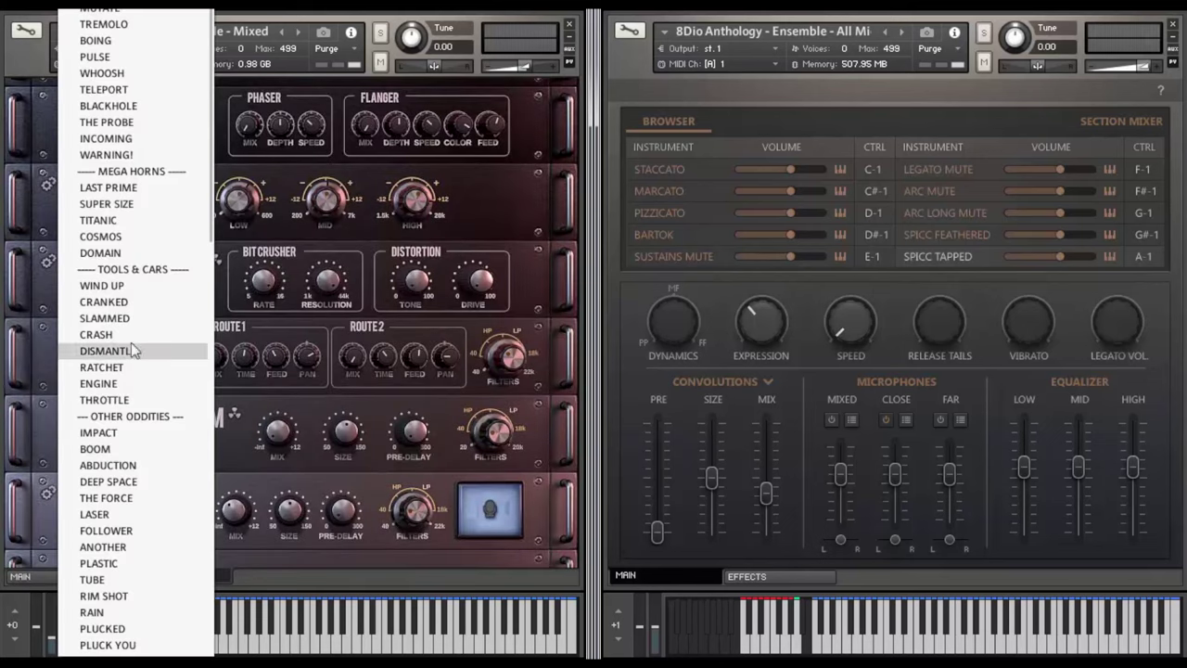
click(222, 358)
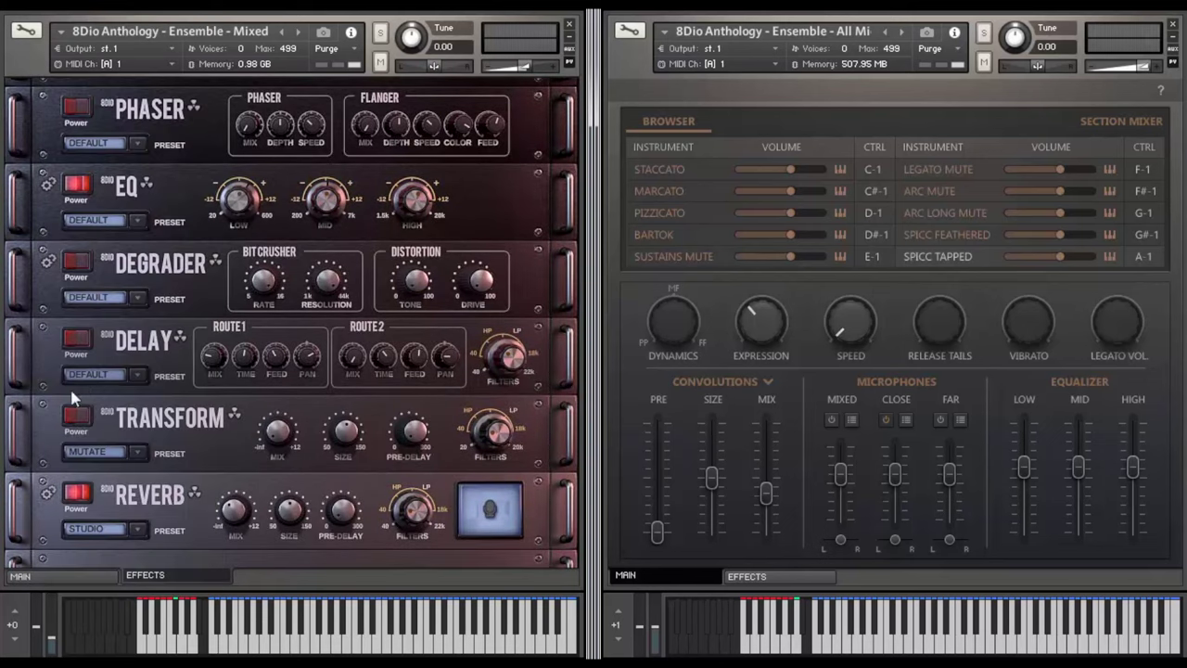
click(85, 577)
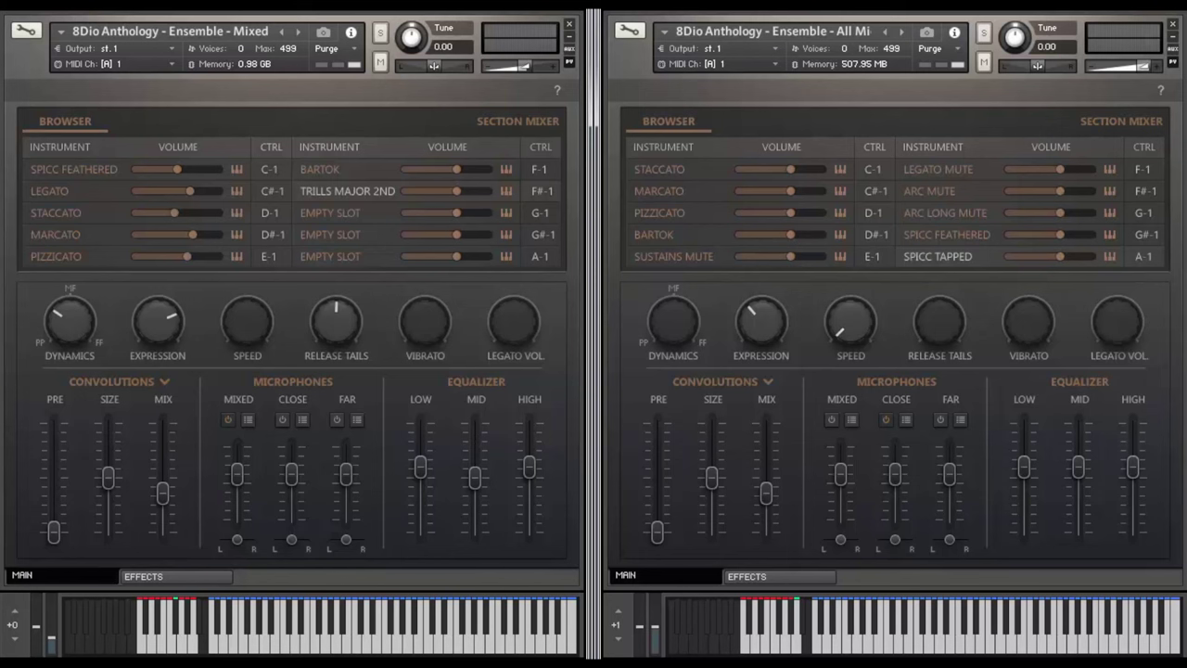
Swap the D-1 Staccato articulation for Arc Control
click(61, 211)
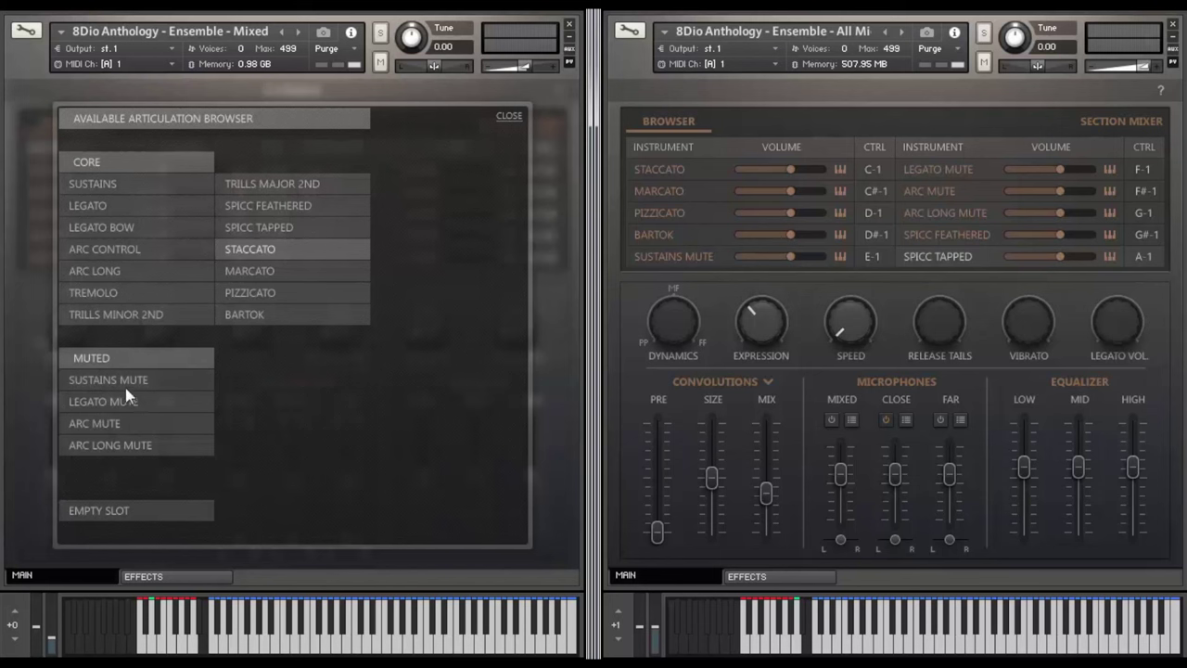
click(130, 249)
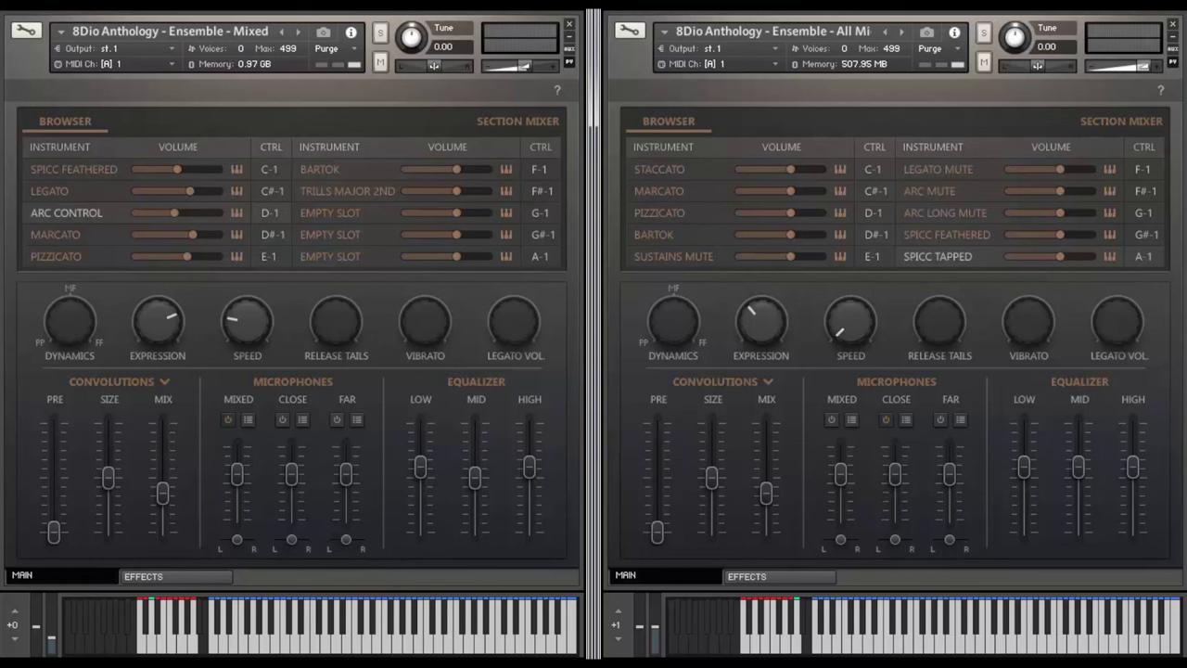
Return to the articulation list using the BROWSER tab
click(62, 119)
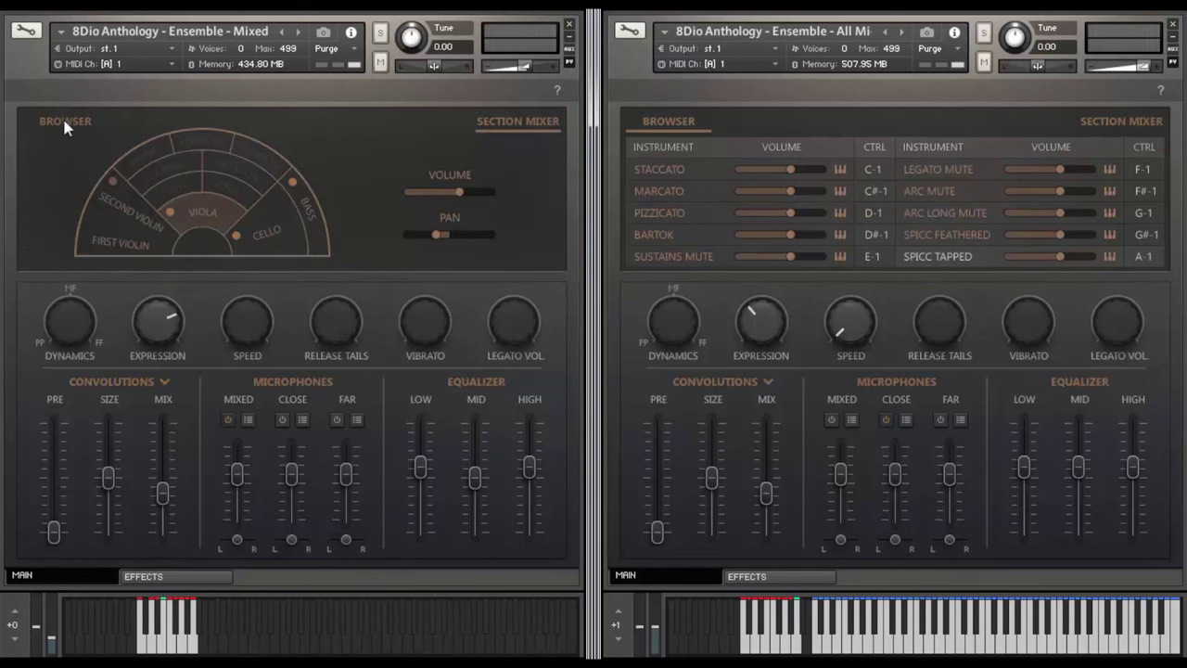